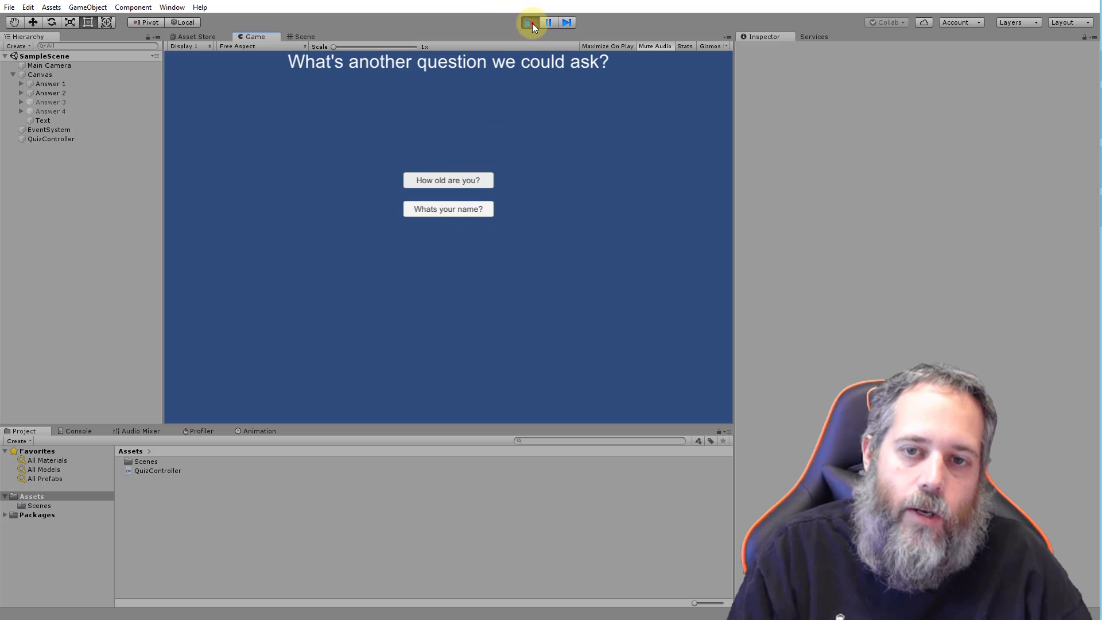
Stop play mode and inspect the Canvas object in both the Scene and Game views.
click(530, 22)
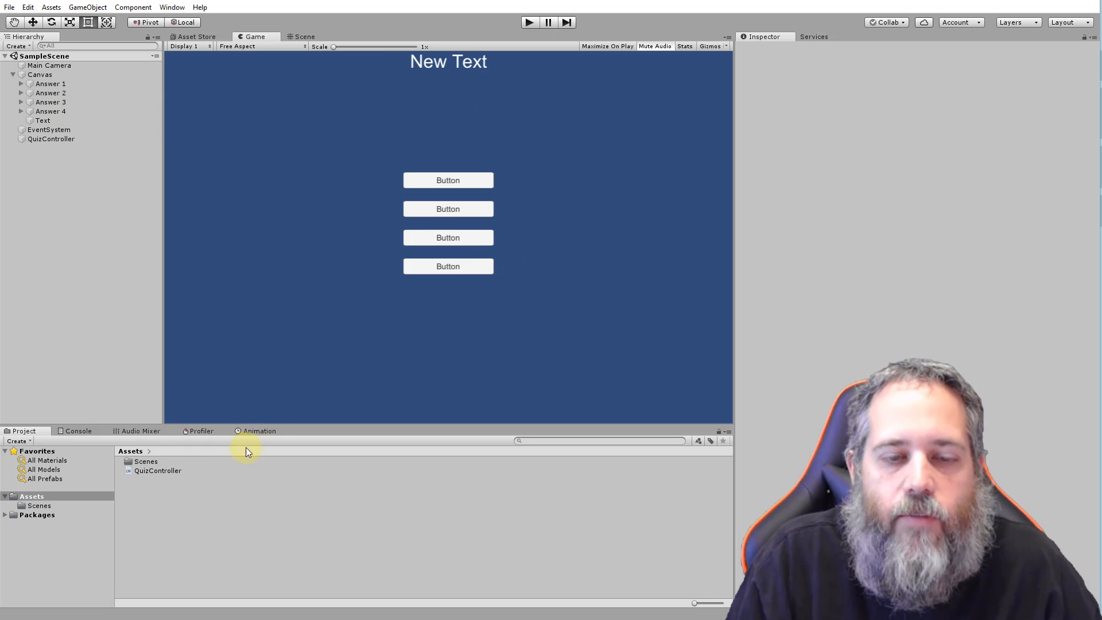
click(57, 75)
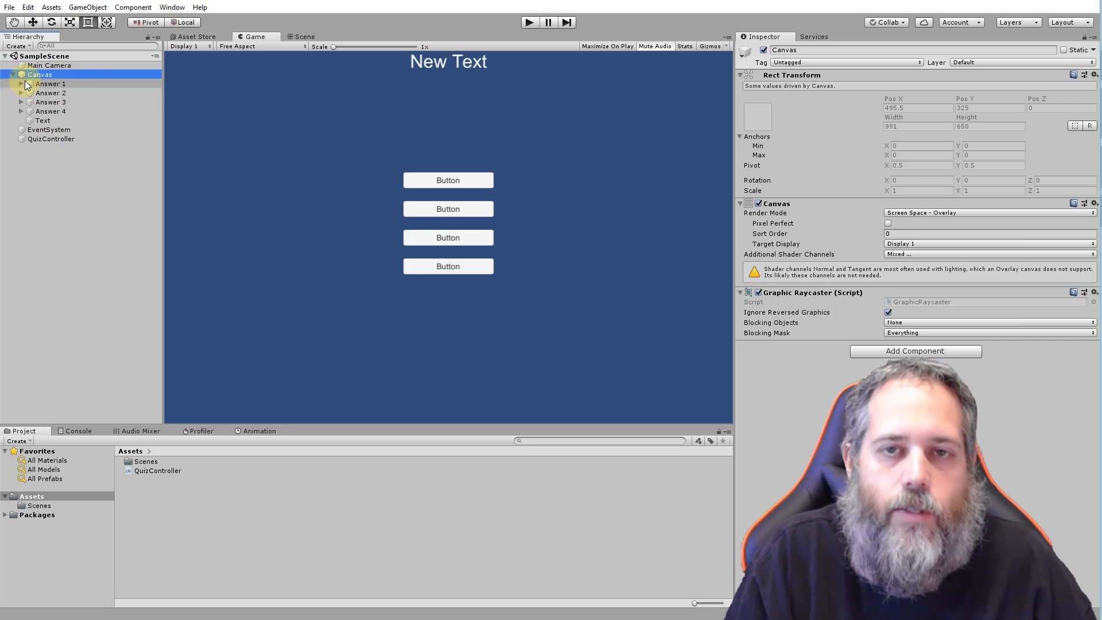
click(298, 36)
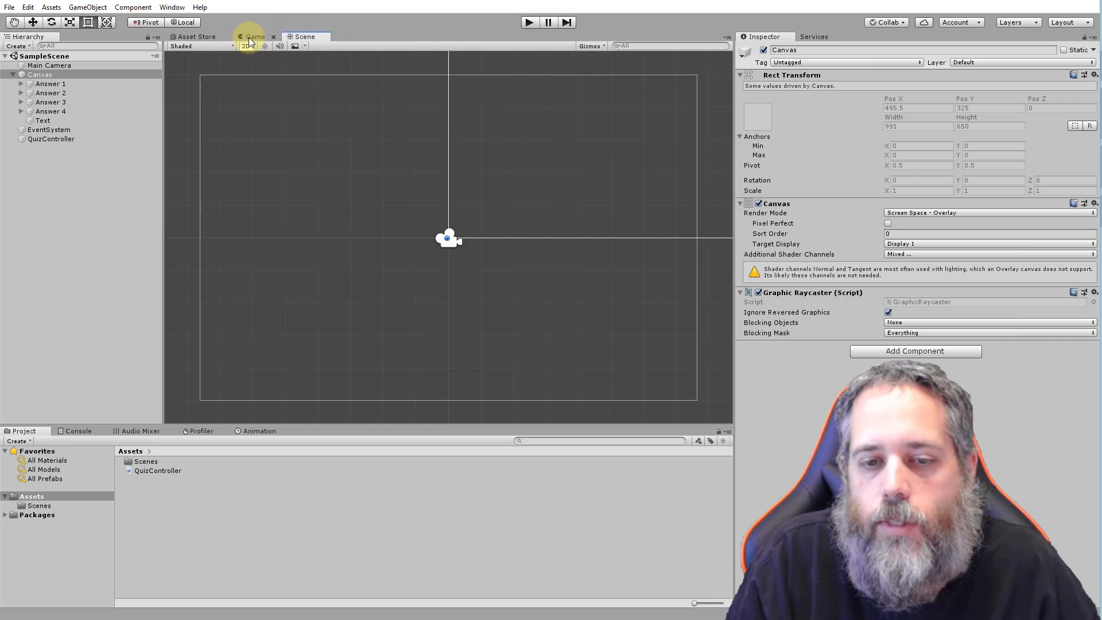
click(249, 37)
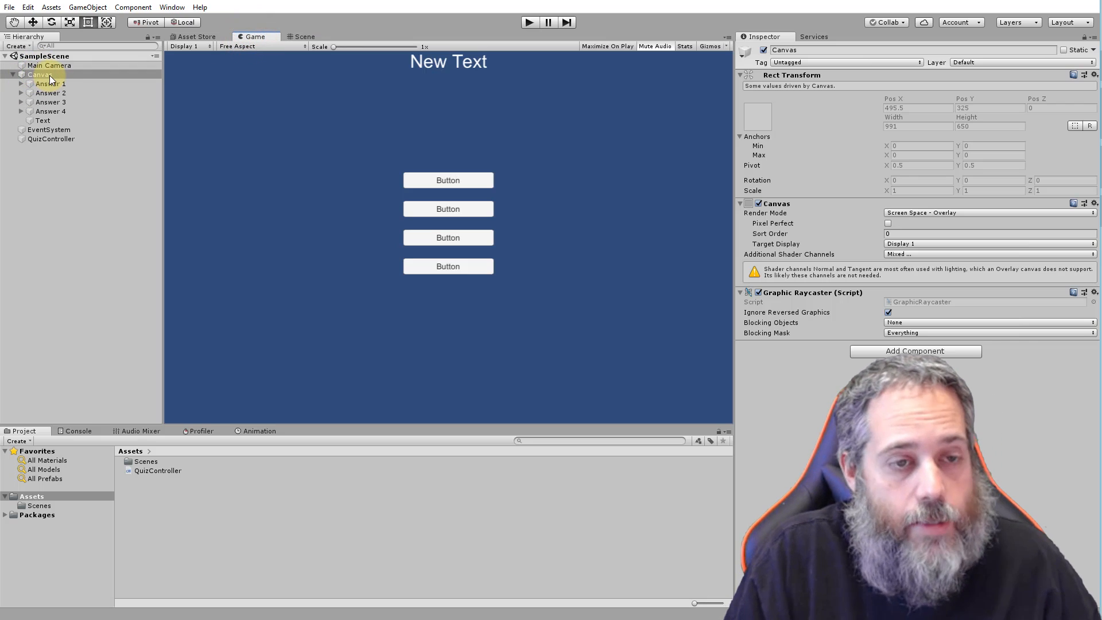
click(68, 76)
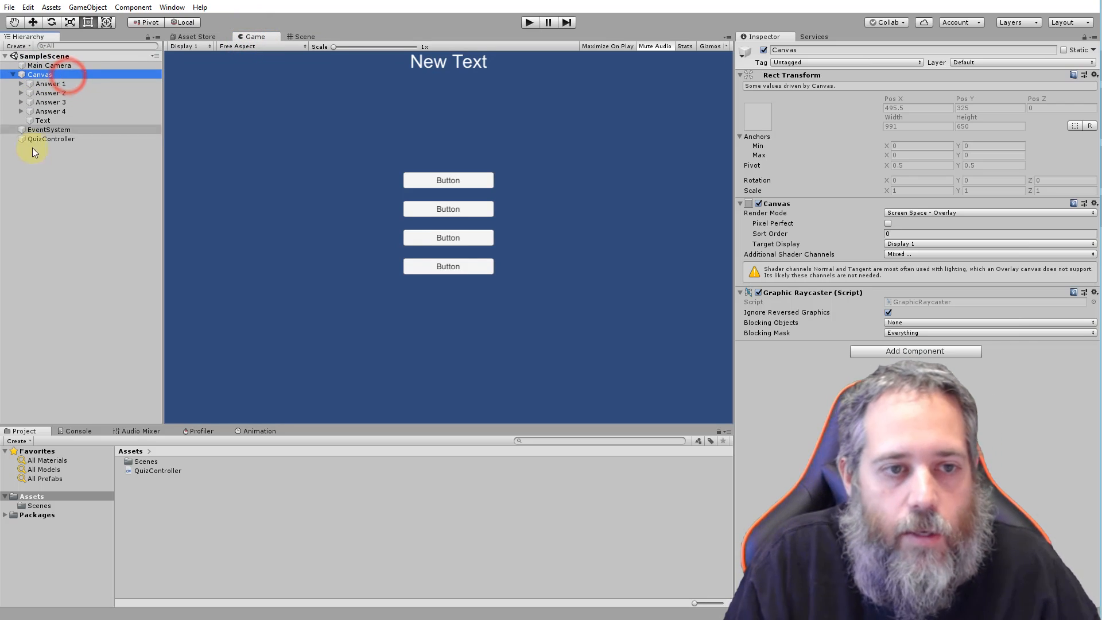
Add a second UI Canvas at the scene's root and delete it again.
click(30, 167)
click(89, 7)
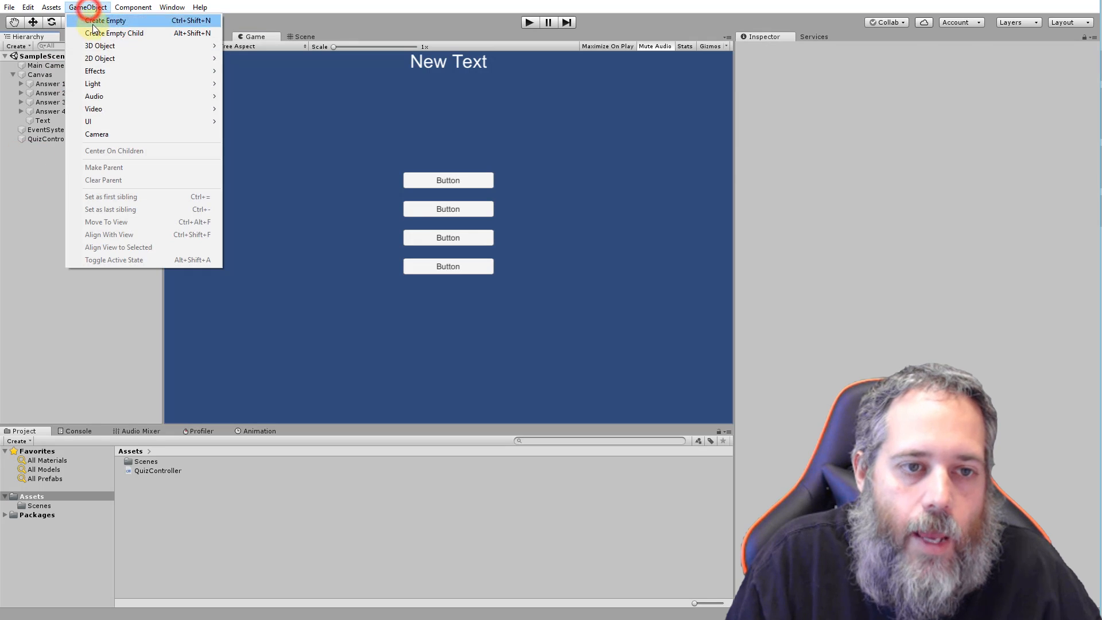
mouse_move(88, 122)
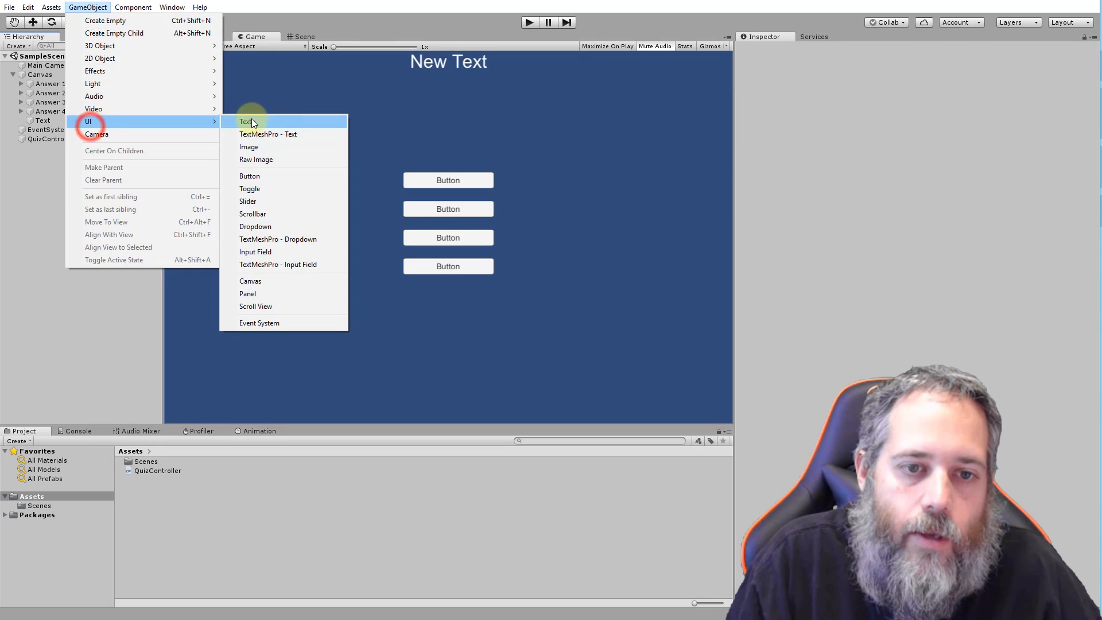
click(257, 281)
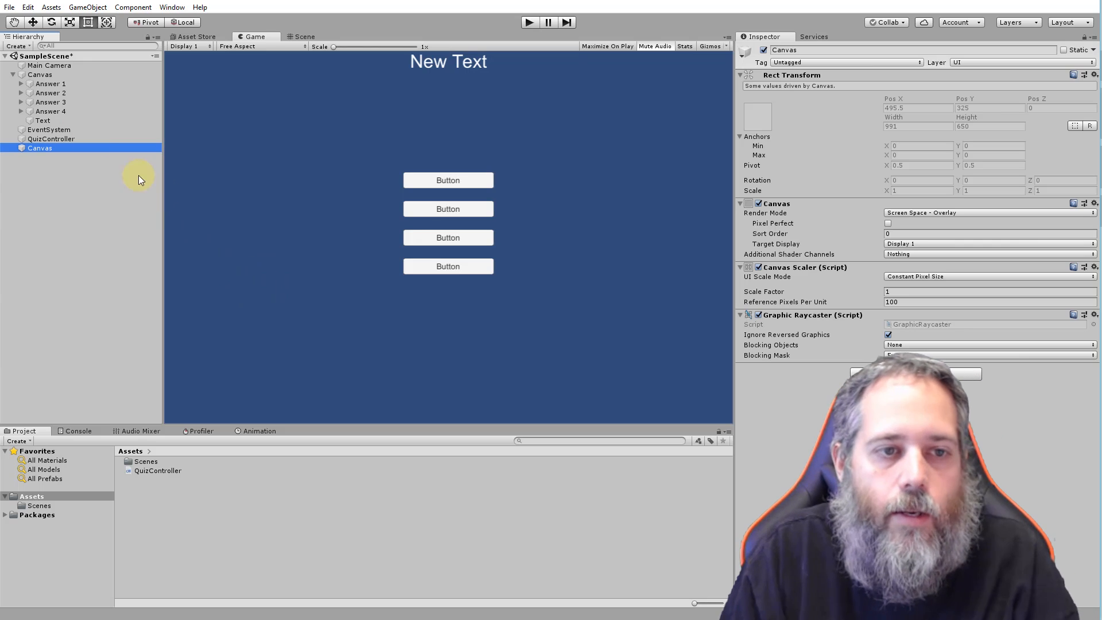
key(Delete)
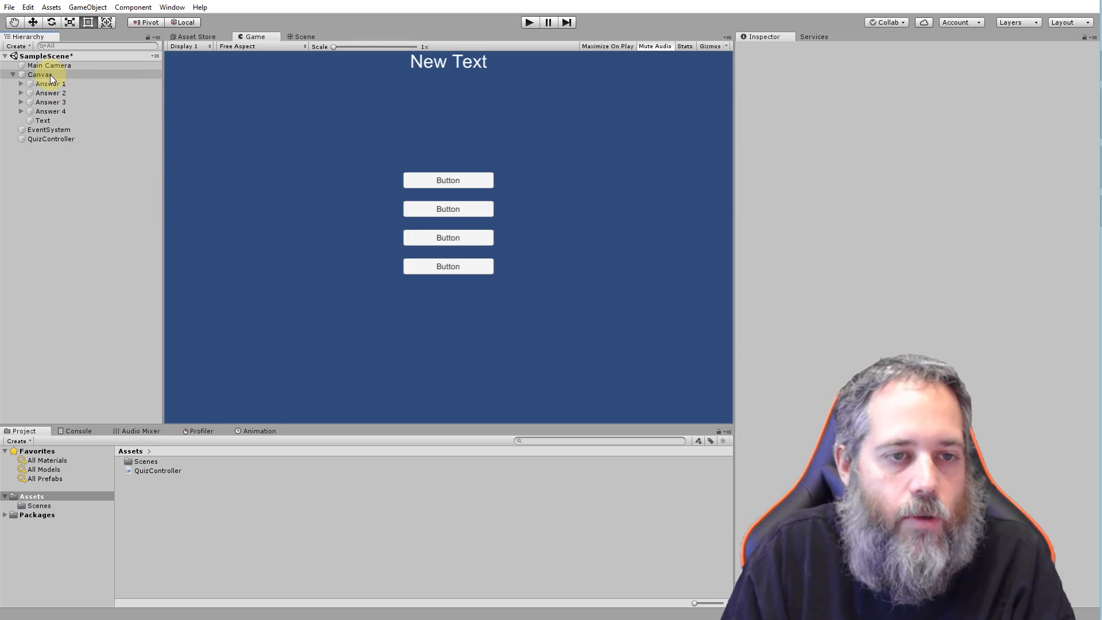
Delete the original Canvas with its buttons and add a UI Text object to the scene.
click(50, 75)
key(Delete)
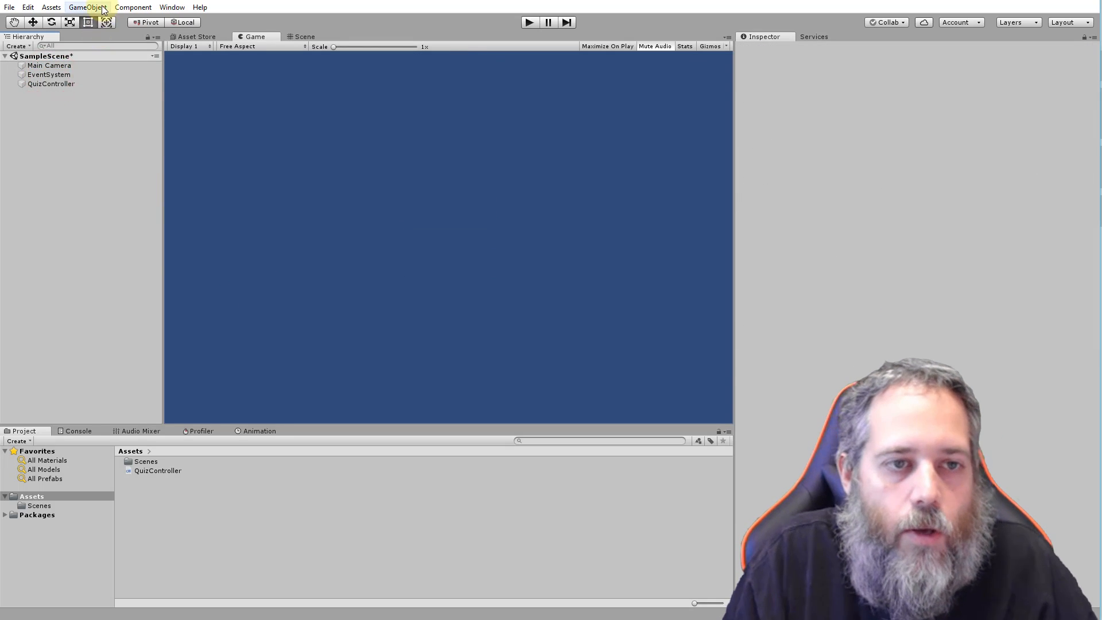
click(104, 10)
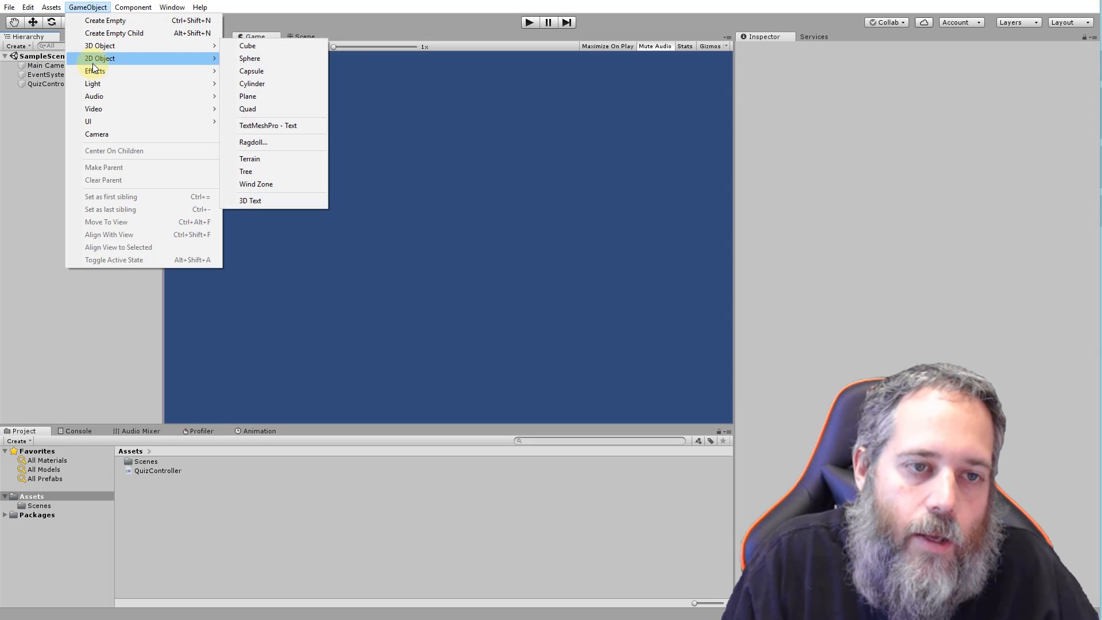
mouse_move(91, 121)
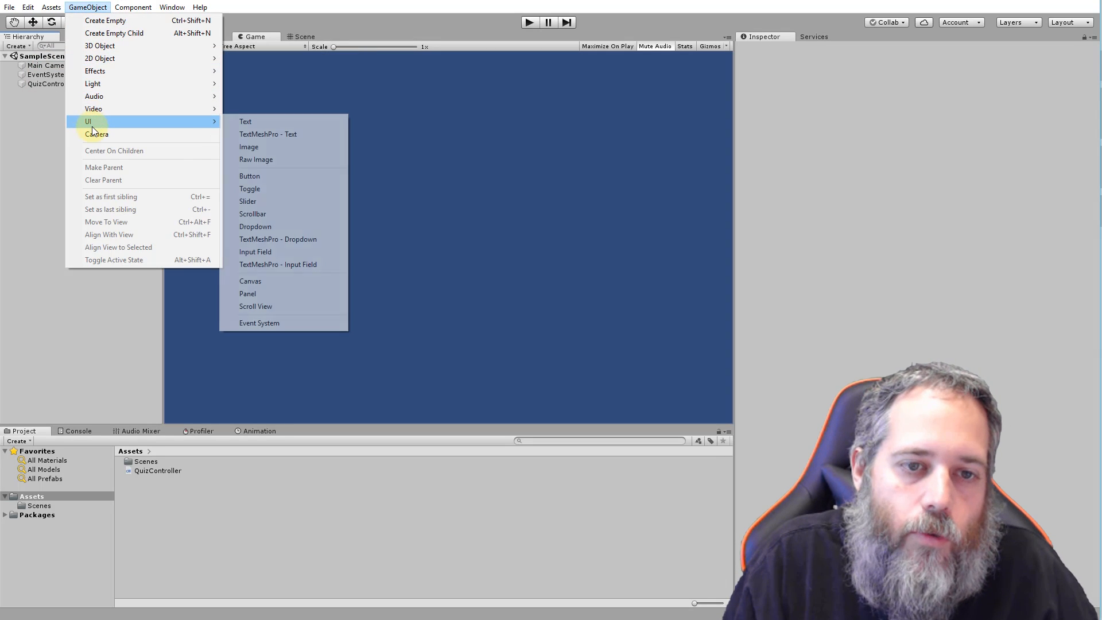
click(272, 121)
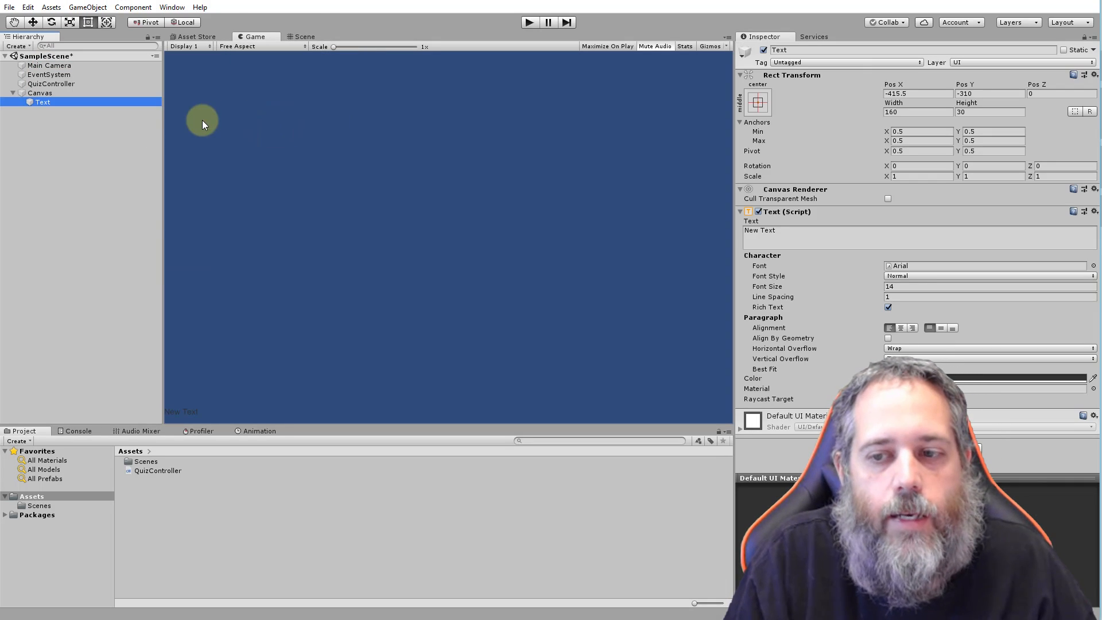
click(49, 94)
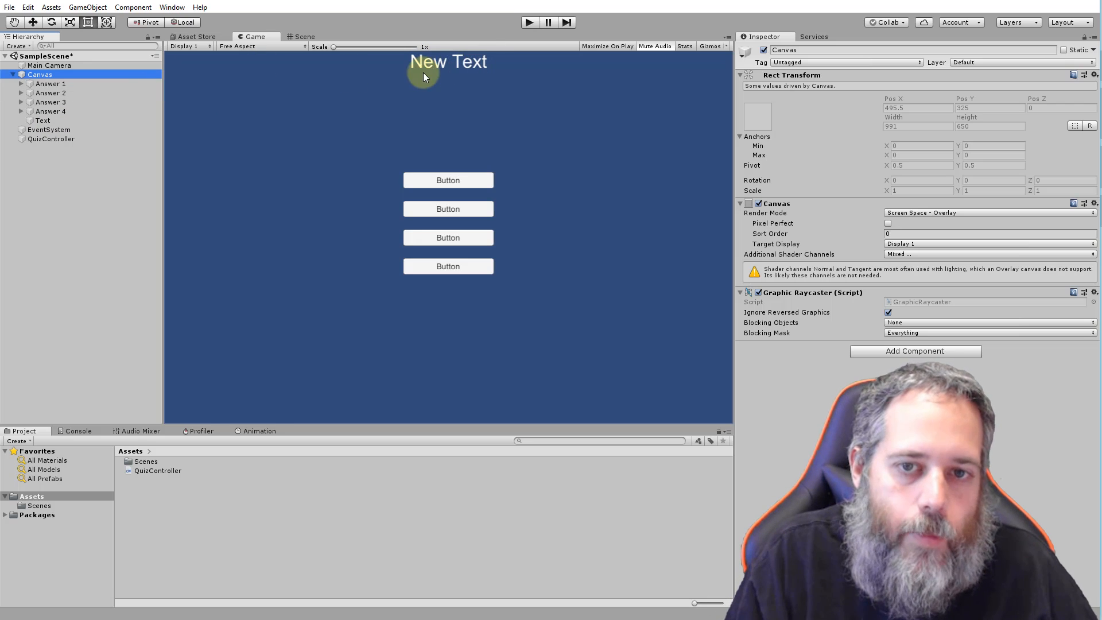
Append 2 to the content of the Canvas's Text object and remove it again.
click(46, 121)
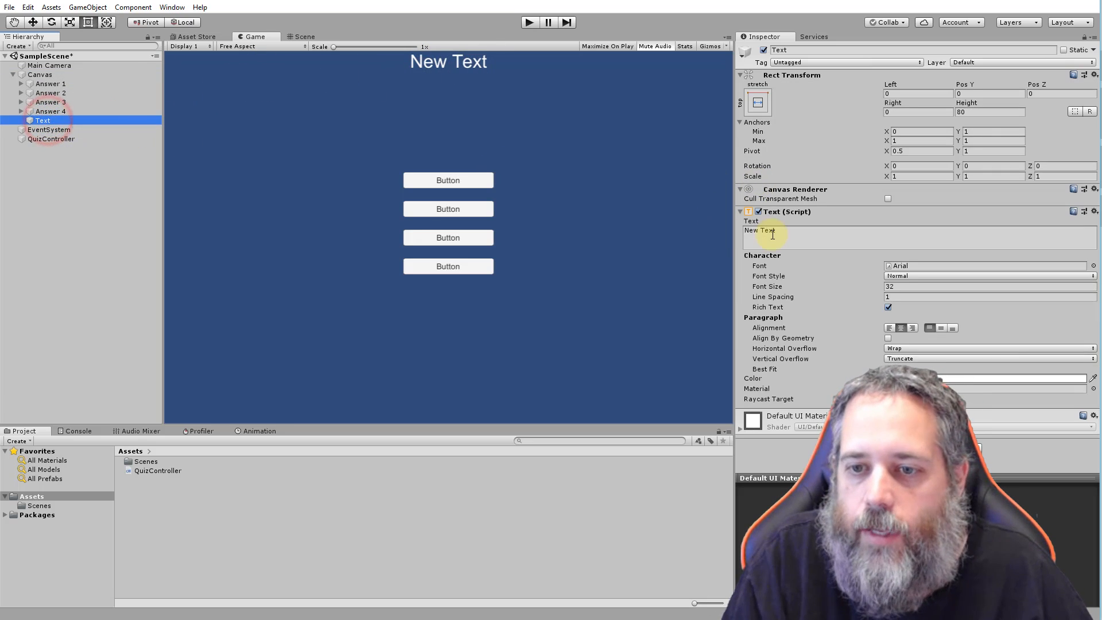
click(776, 234)
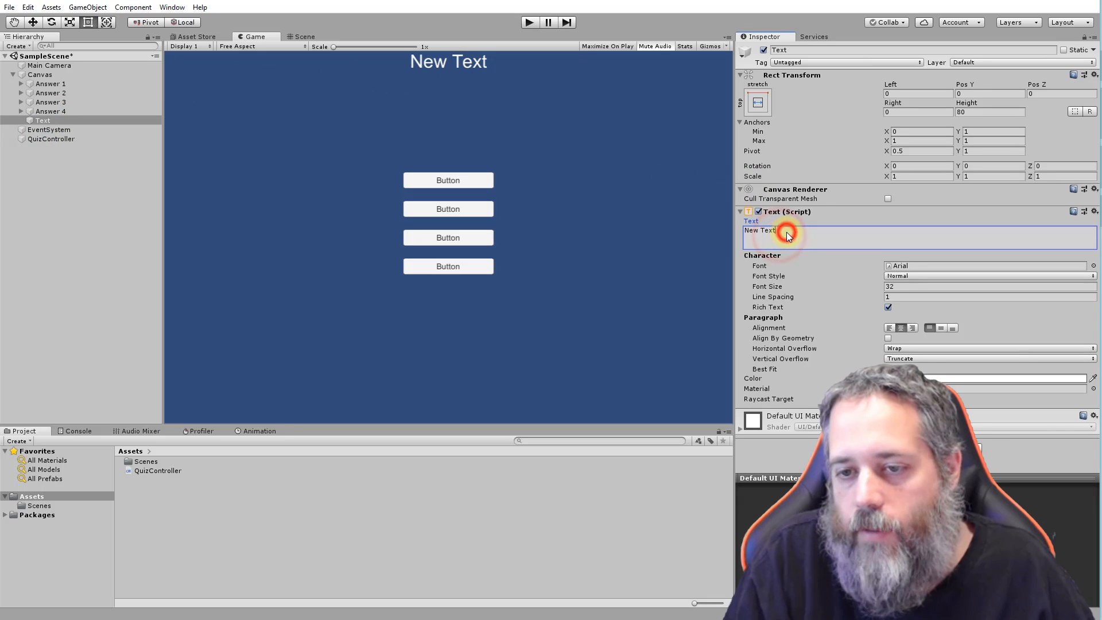
text(2)
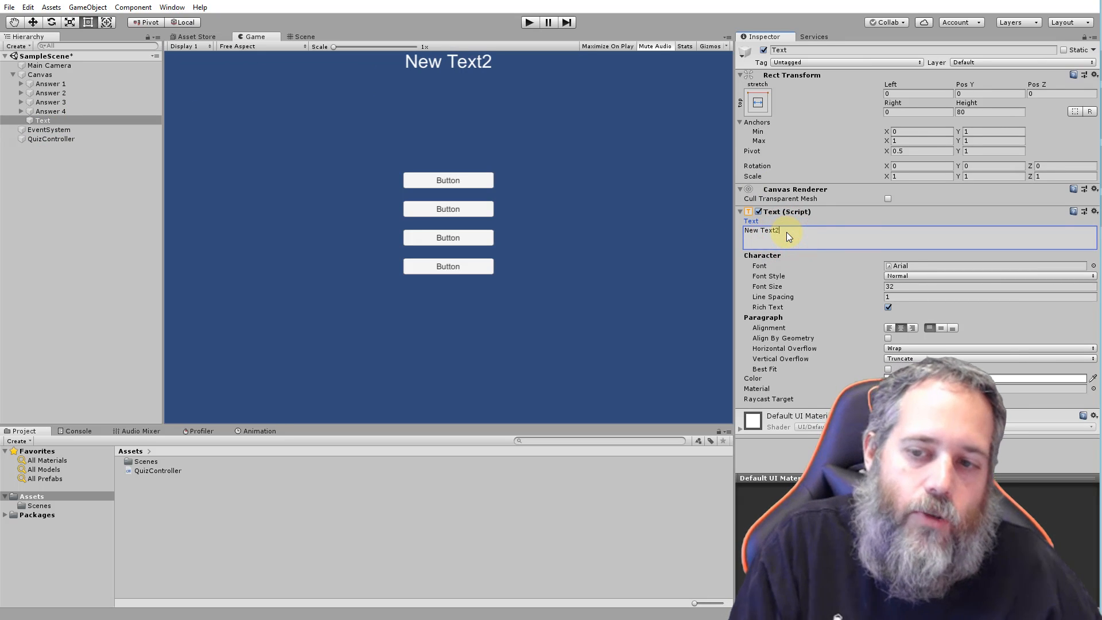
key(BackSpace)
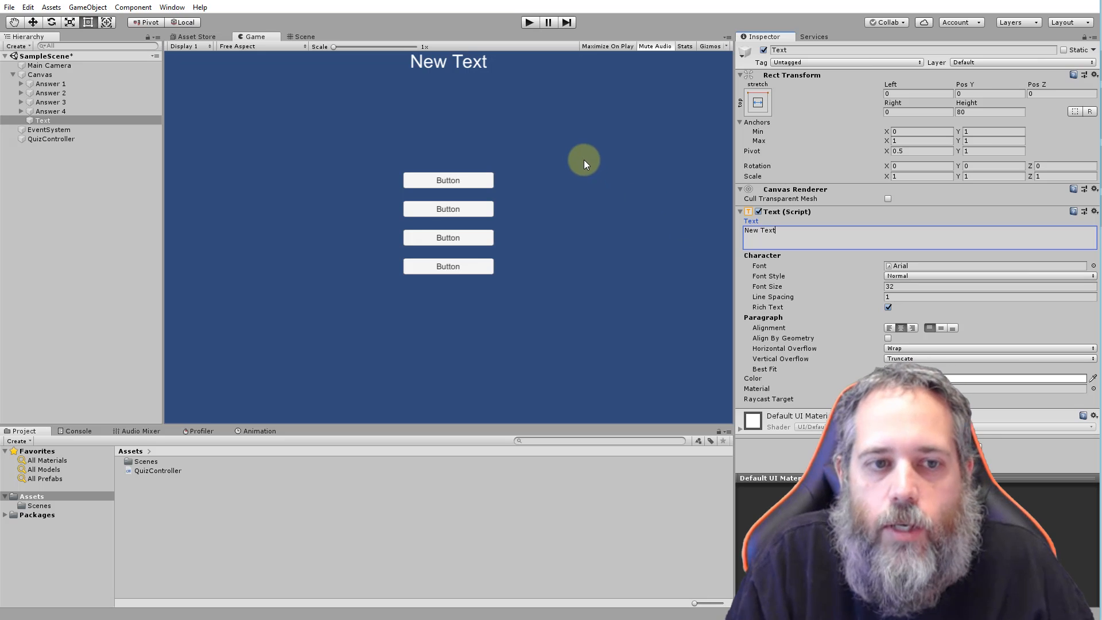
Add a UI Button under the Canvas and name it Answer 5.
click(50, 83)
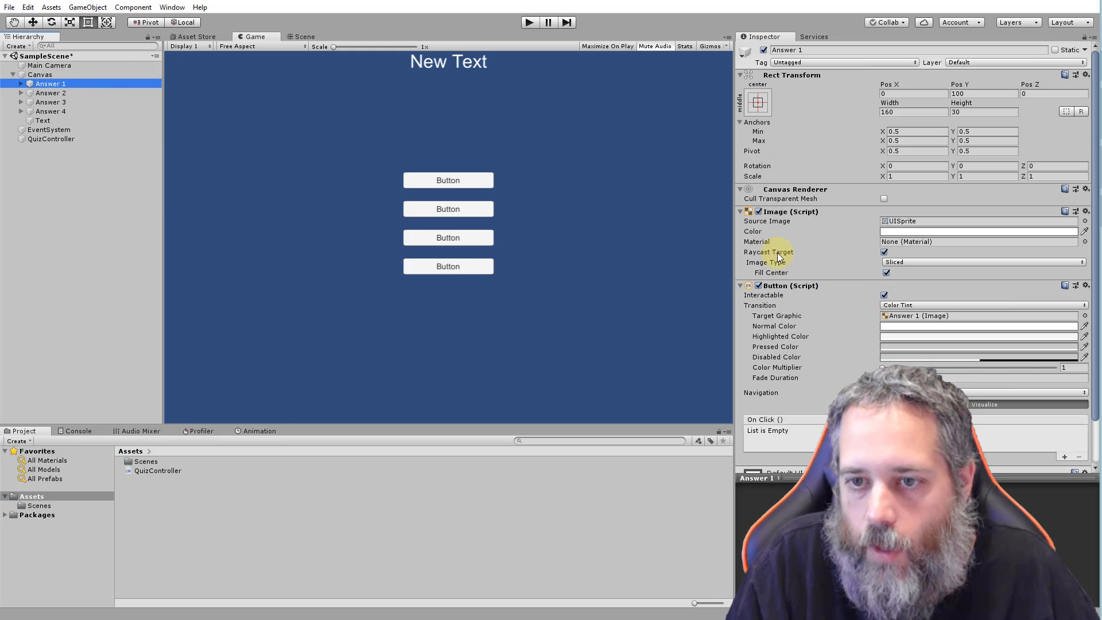
click(43, 73)
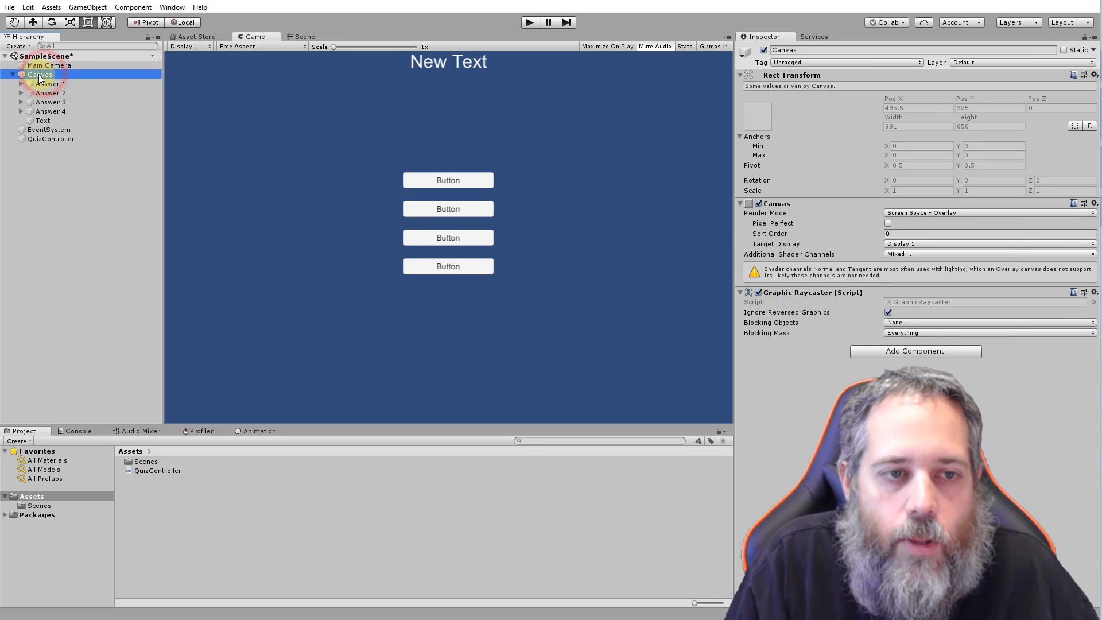
right_click(39, 75)
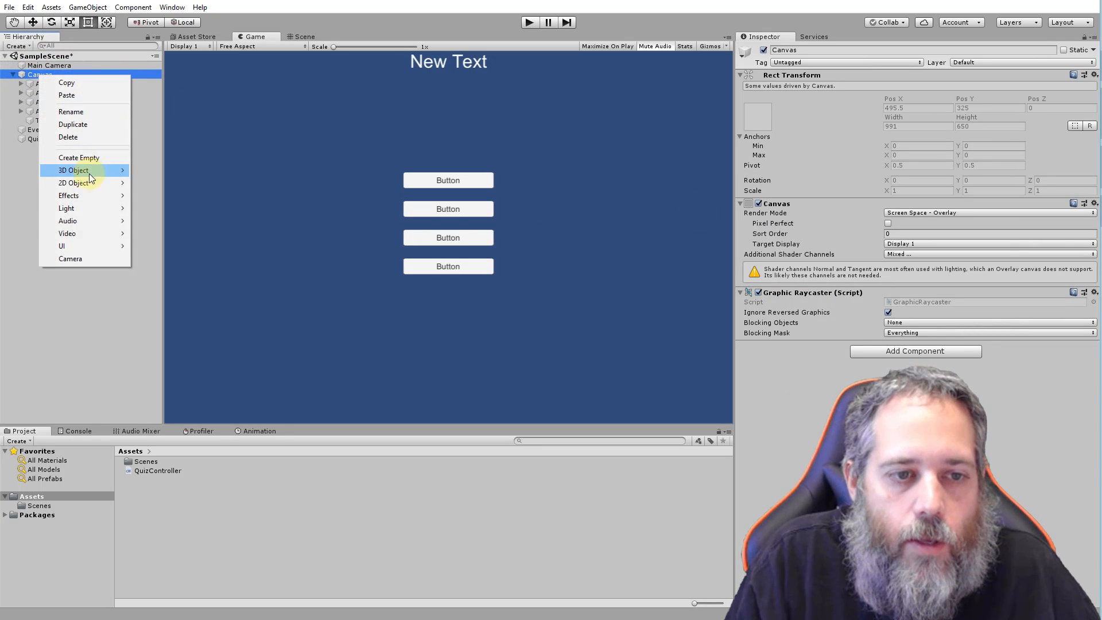
mouse_move(77, 246)
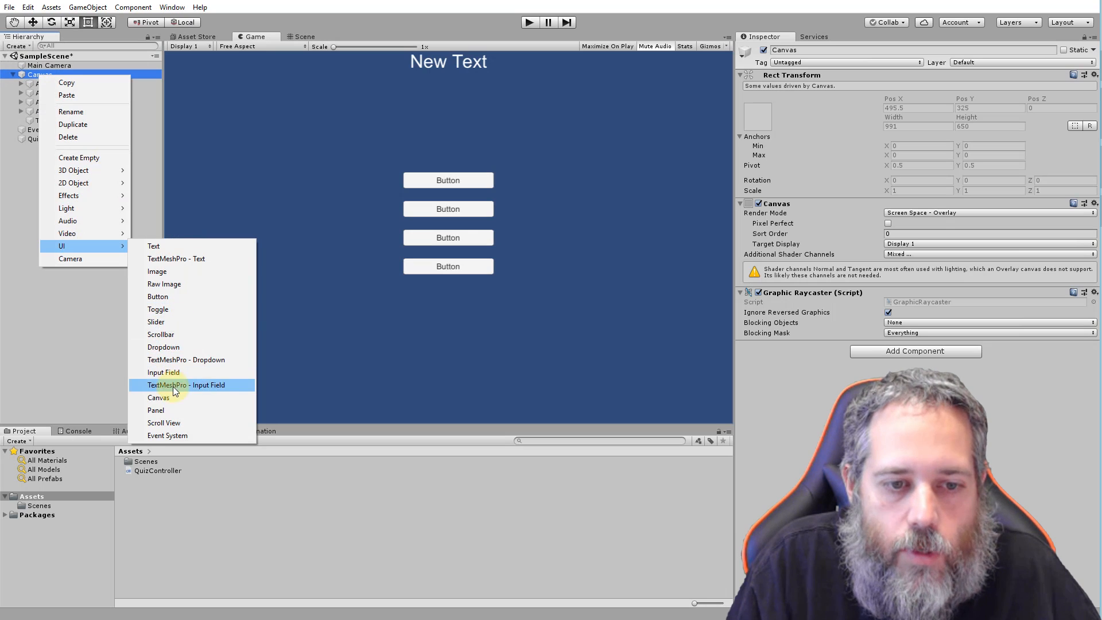
click(168, 297)
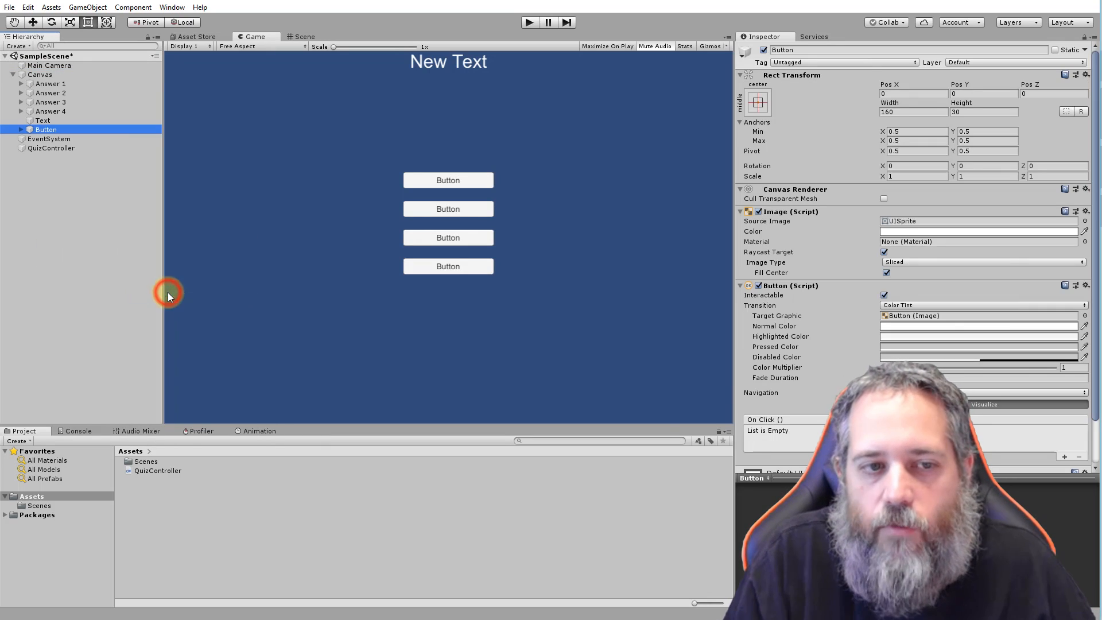
click(46, 129)
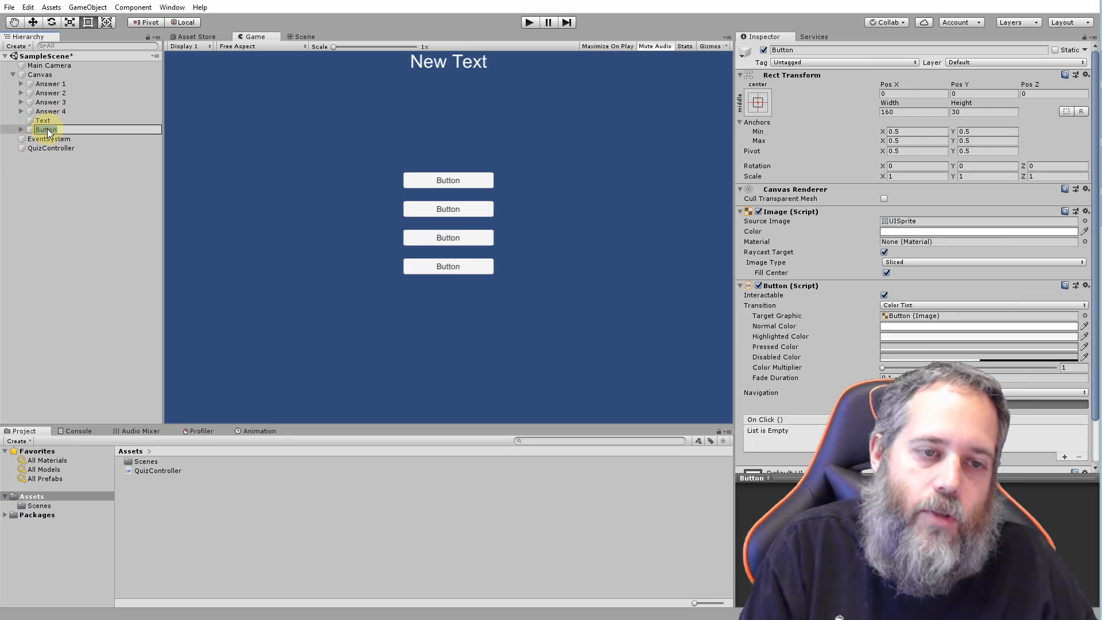
text(Answer 5)
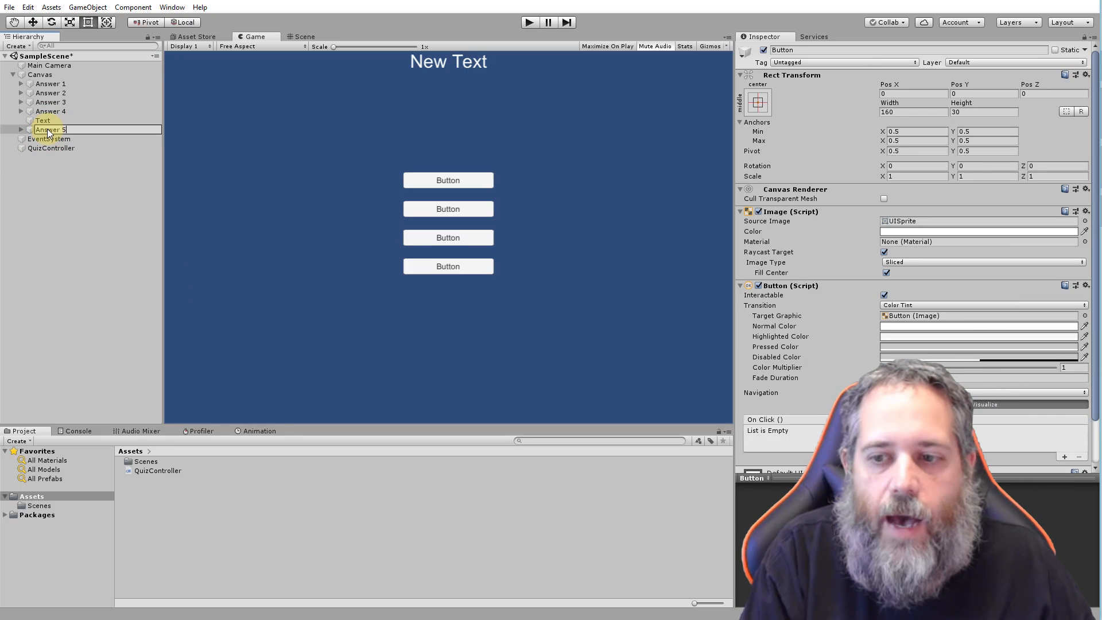
key(Return)
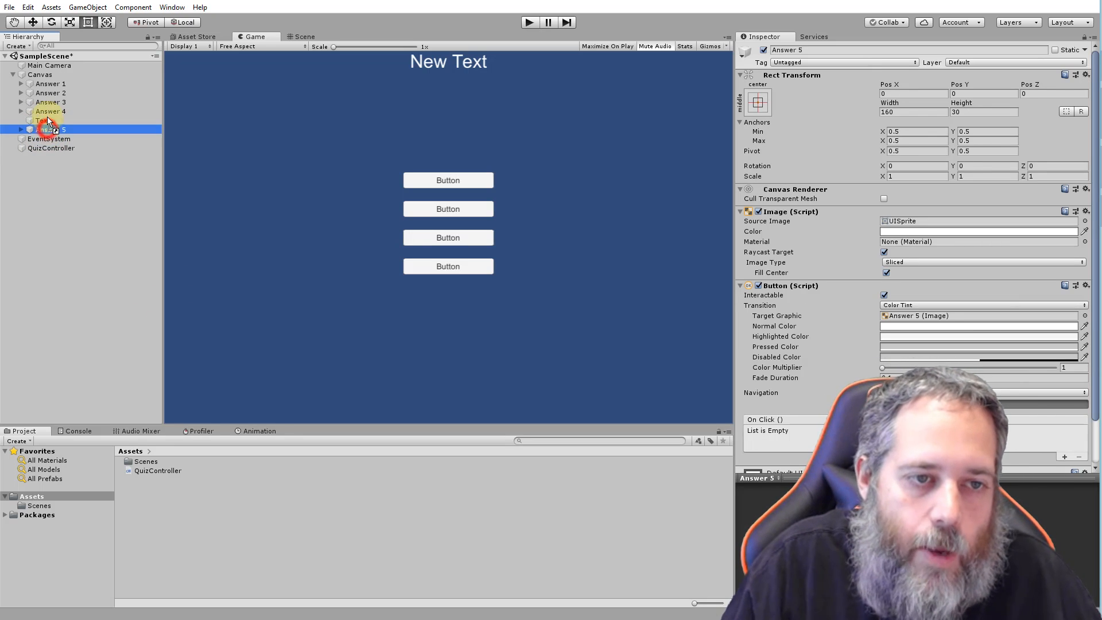
Move Answer 5 directly below Answer 4 and above Text in the Canvas's children.
drag(47, 116, 47, 117)
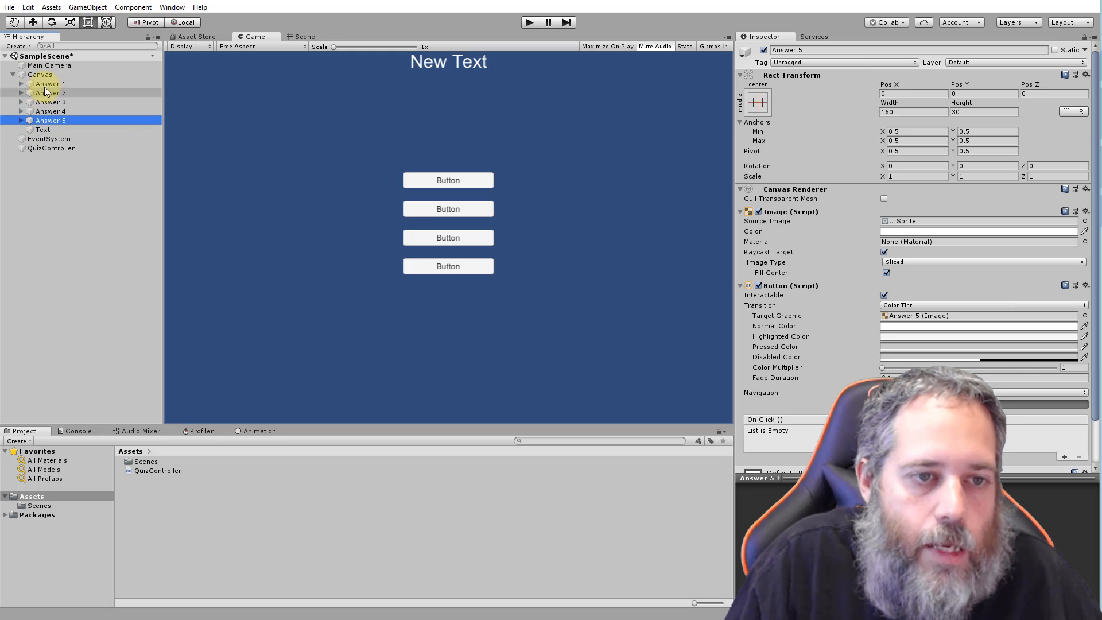
click(46, 120)
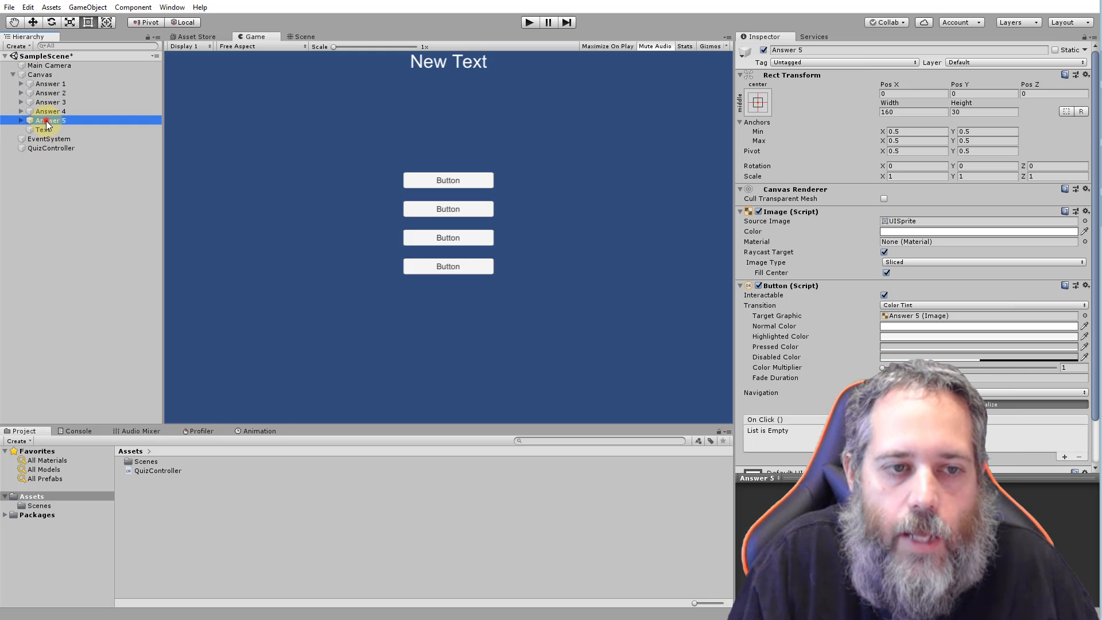
mouse_move(46, 120)
mouse_down()
mouse_move(46, 136)
mouse_move(46, 111)
mouse_move(45, 147)
mouse_move(44, 116)
mouse_up()
click(22, 112)
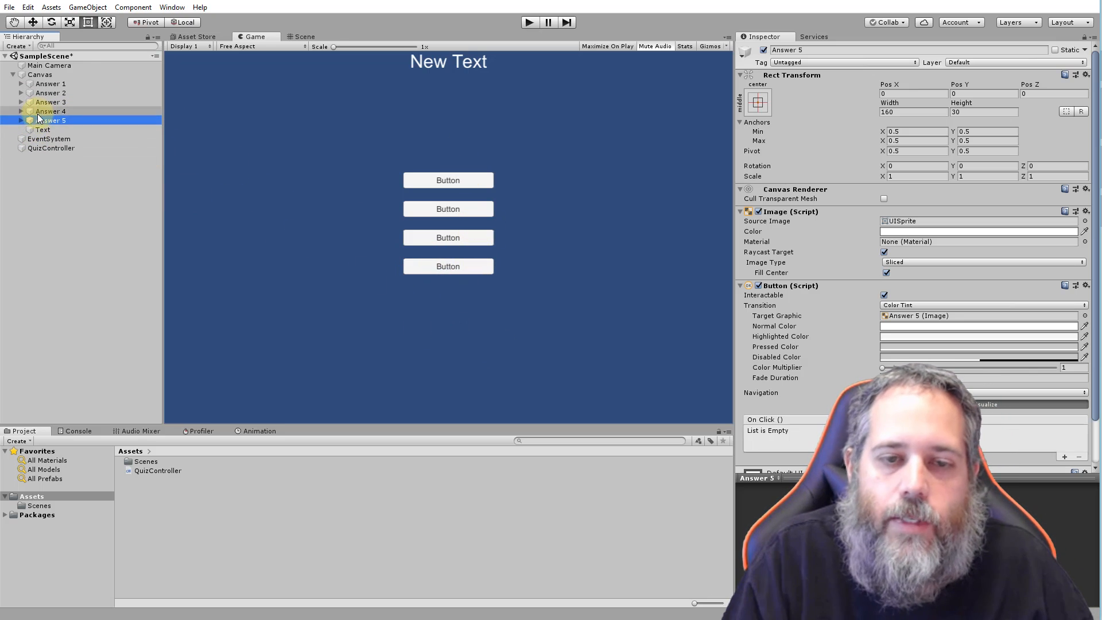
Examine where the Answer 5 button sits among the other answer buttons in the Scene view.
click(305, 37)
scroll(412, 236, down, 3)
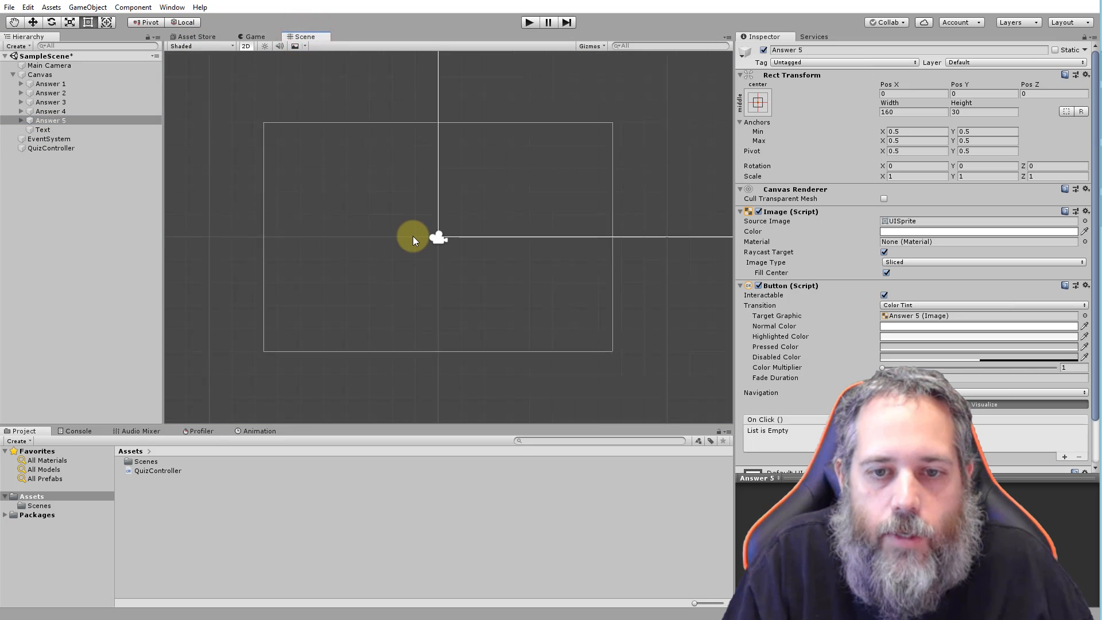
click(65, 121)
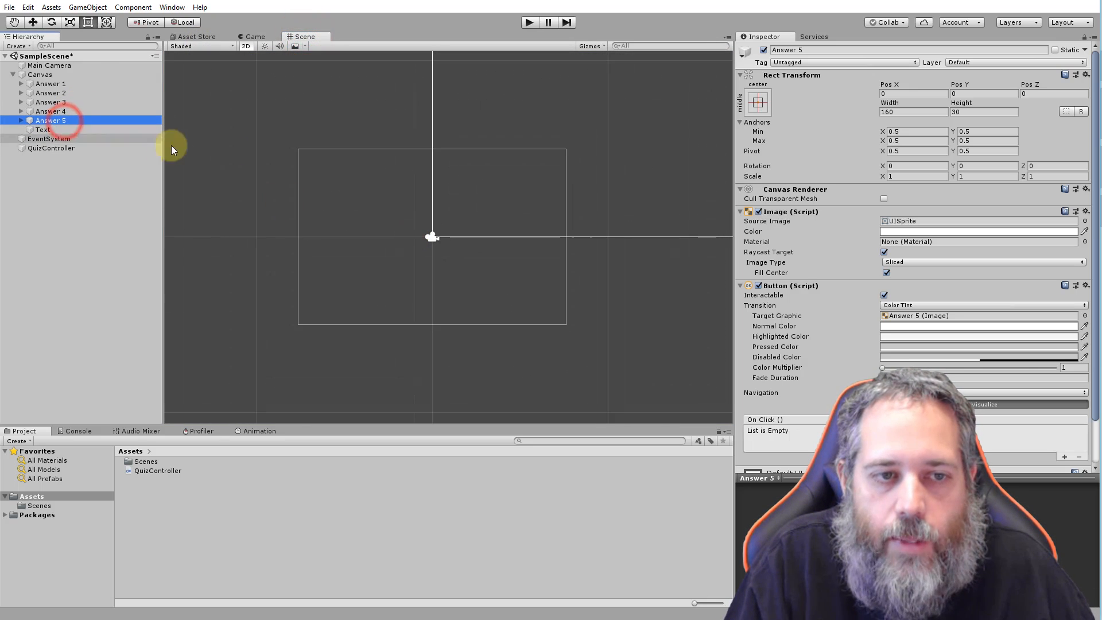
key(f)
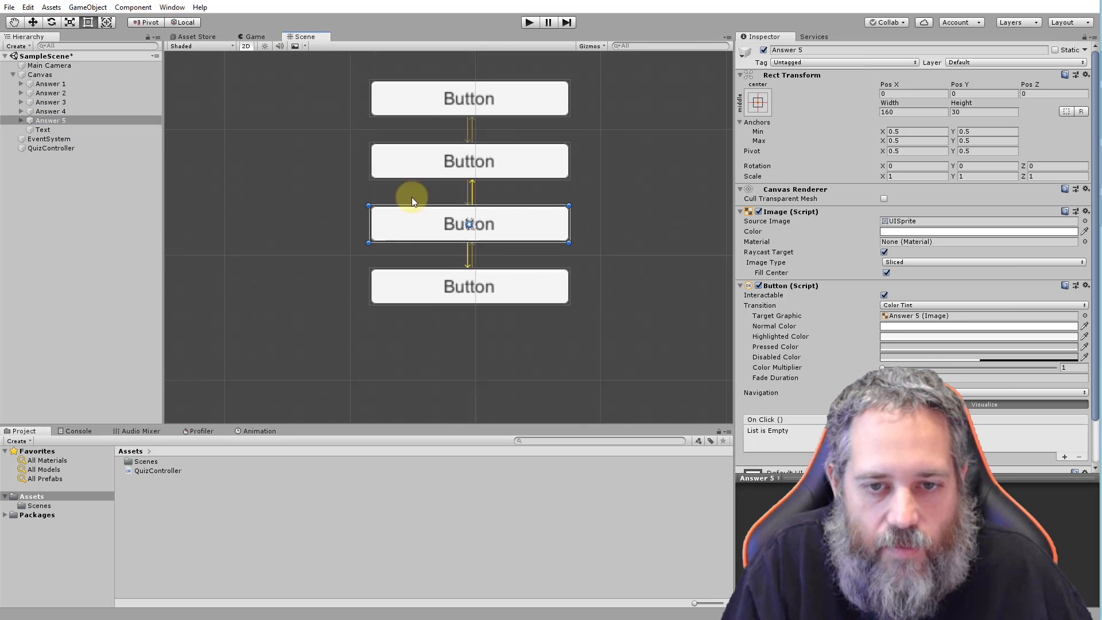
scroll(455, 205, down, 6)
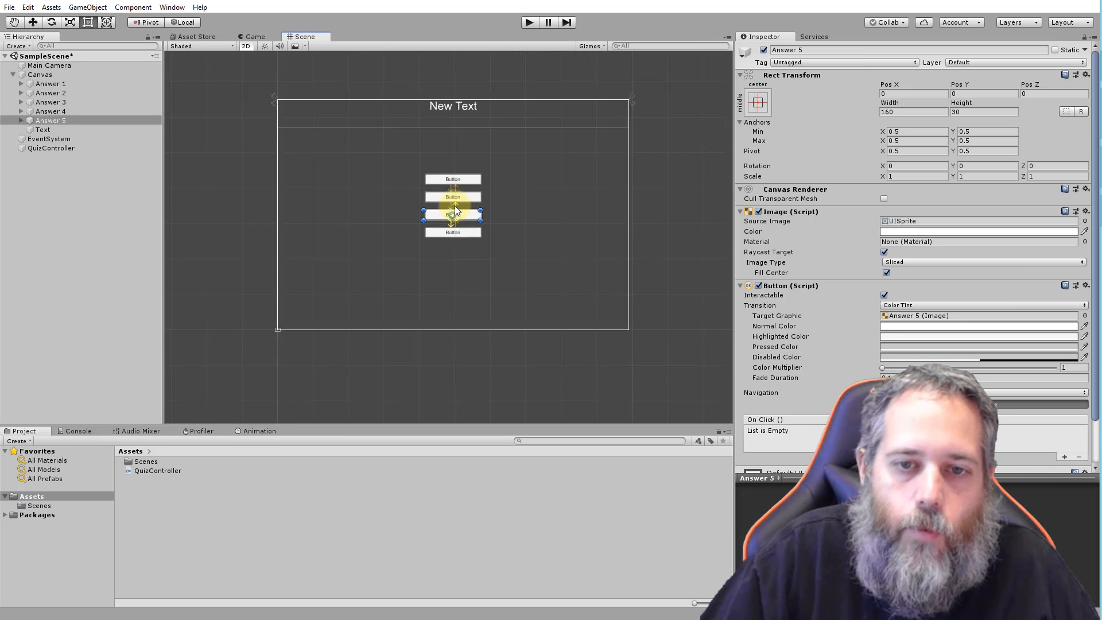
scroll(455, 210, up, 6)
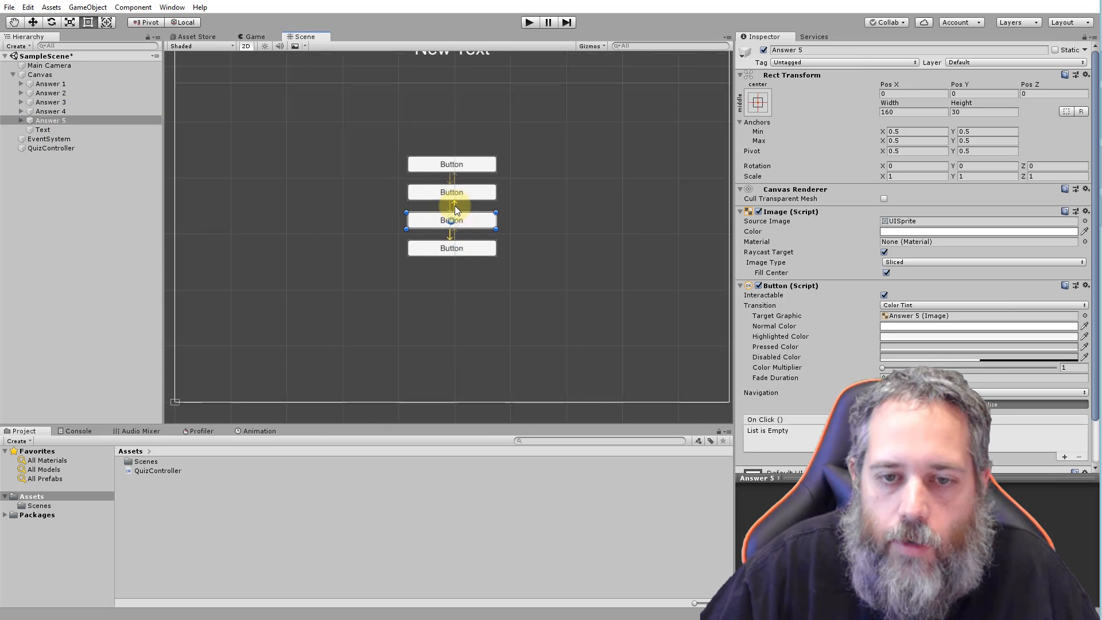
scroll(454, 210, down, 3)
scroll(455, 210, down, 1)
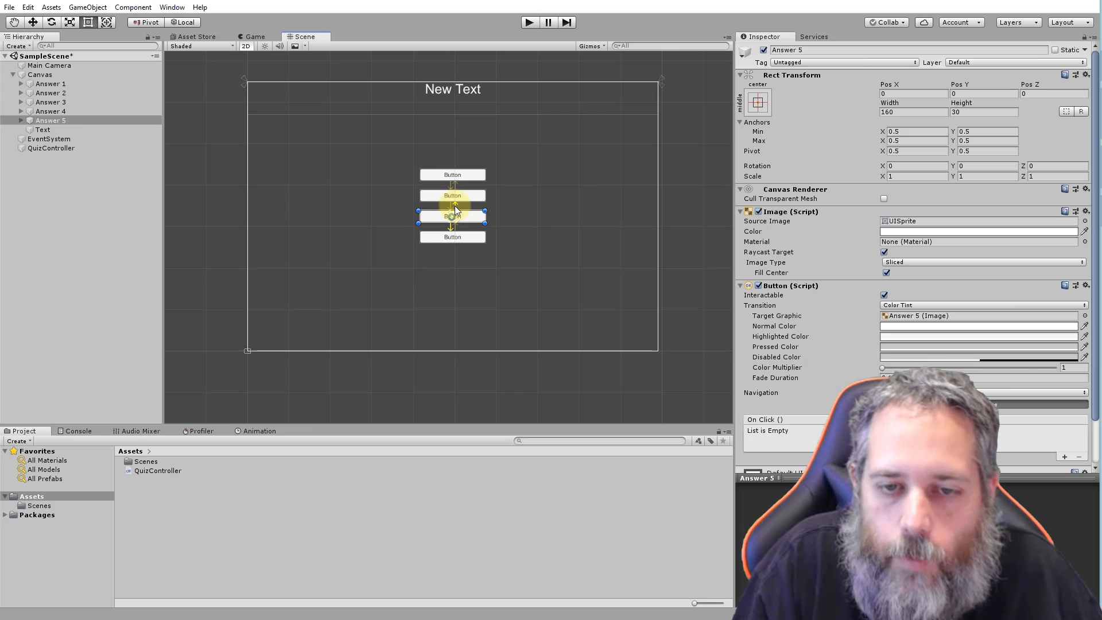
Move Answer 5 below the other answer buttons, set its Pos Y to -100, and check the layout in the Game view.
scroll(454, 210, down, 2)
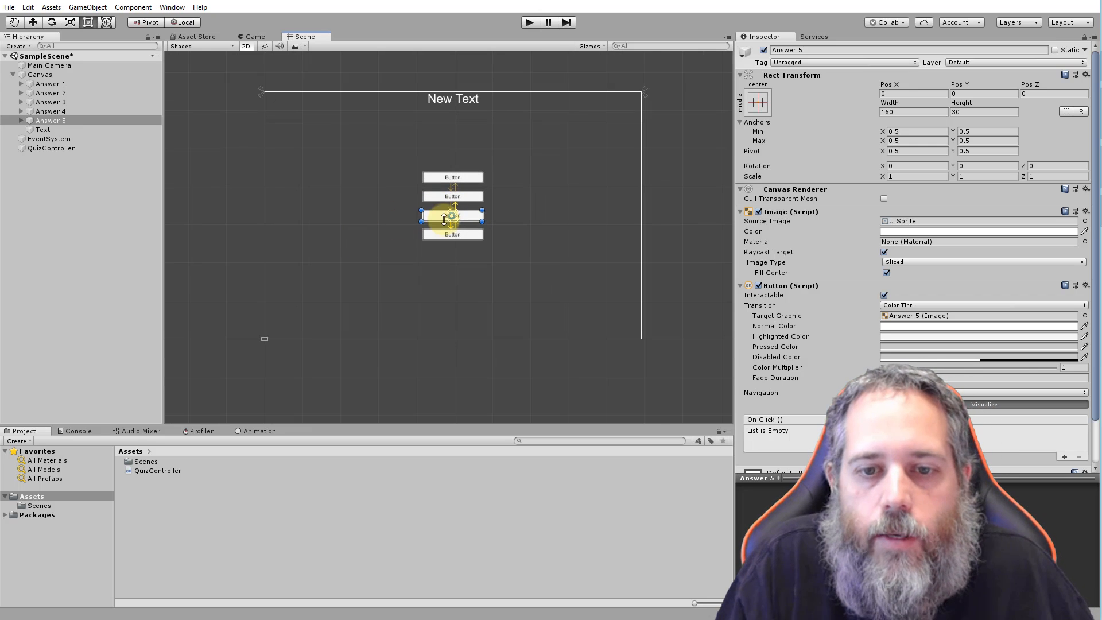
key(w)
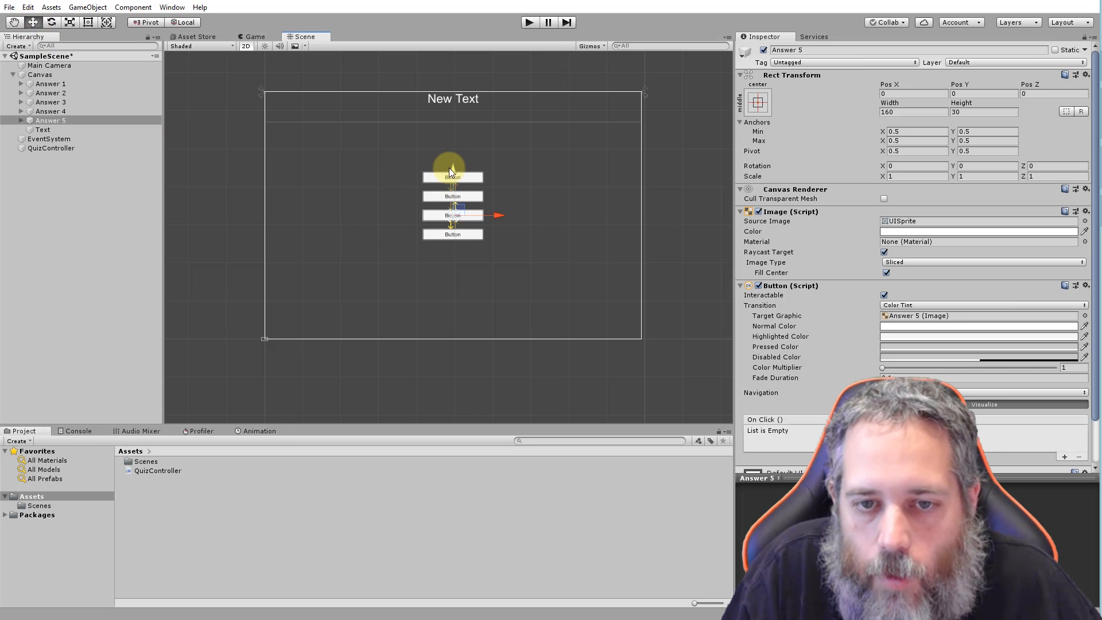
drag(449, 167, 448, 209)
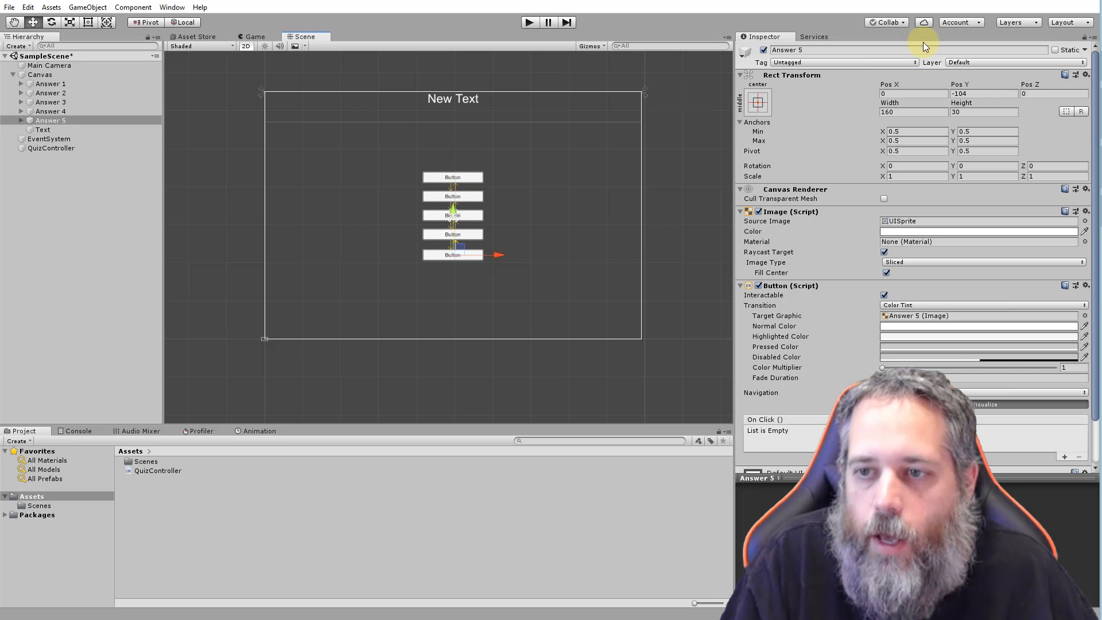
click(964, 94)
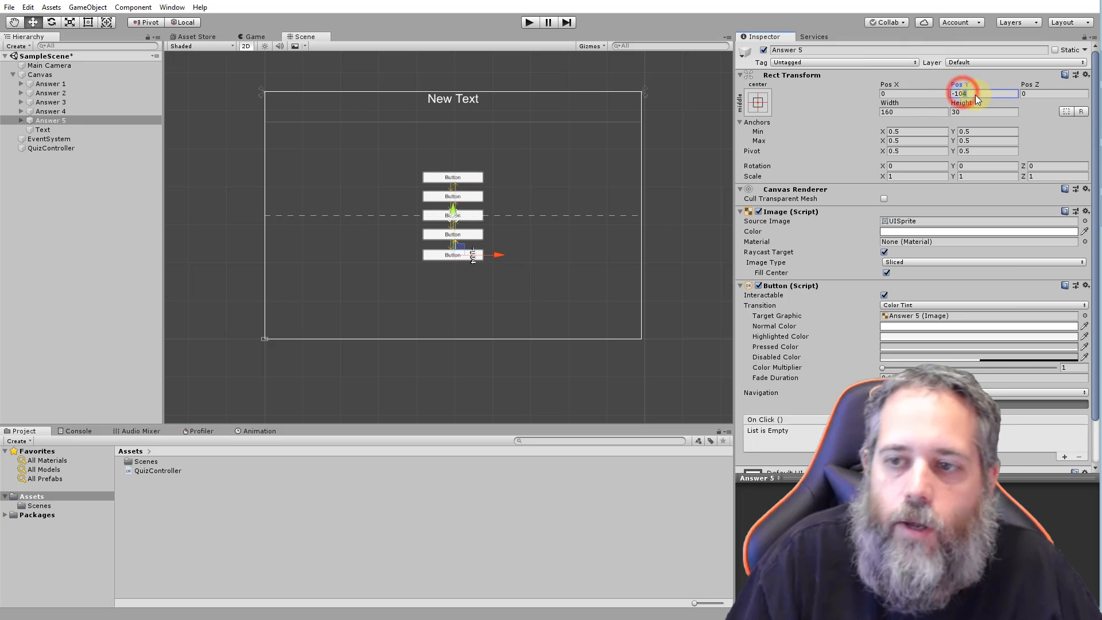
text(-100)
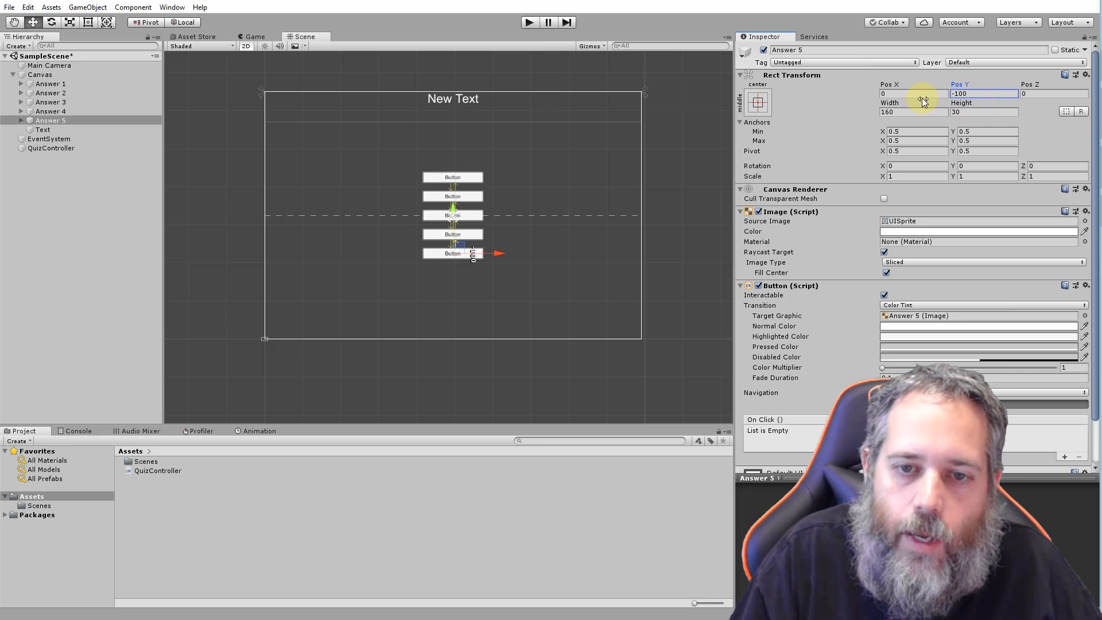
click(258, 37)
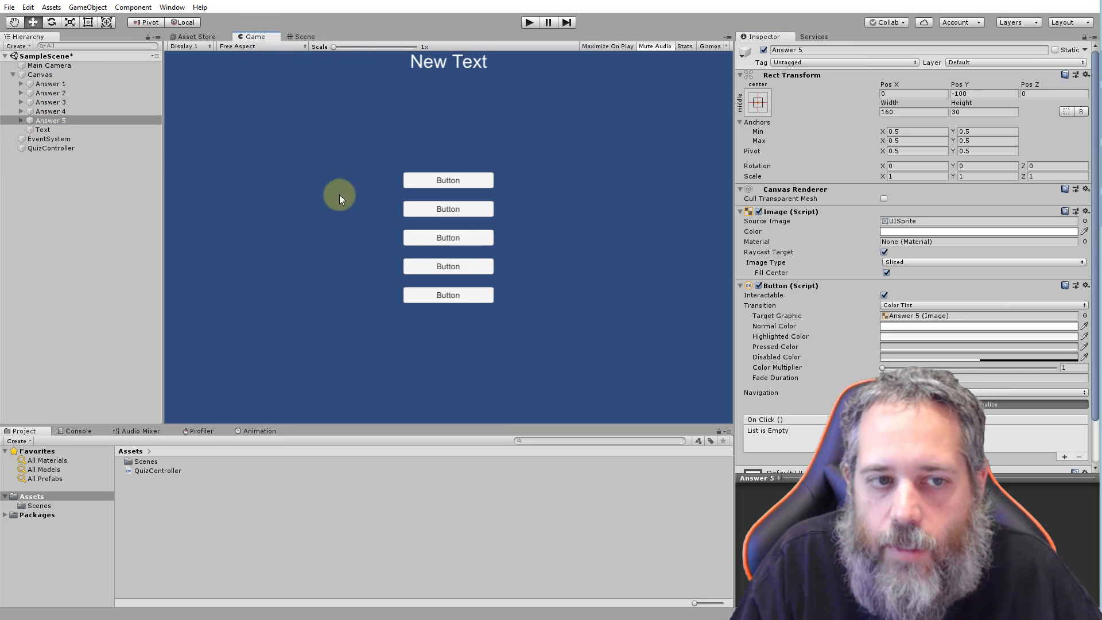
Inspect the EventSystem, the five answer buttons, the Canvas's Text object and the QuizController object one after another.
click(38, 140)
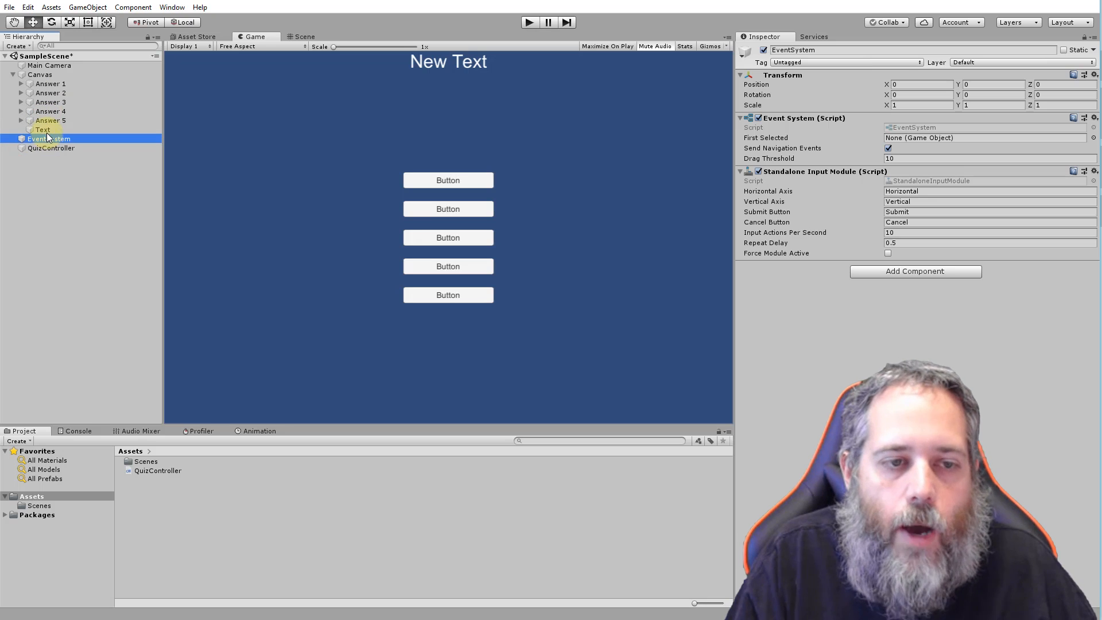
click(40, 146)
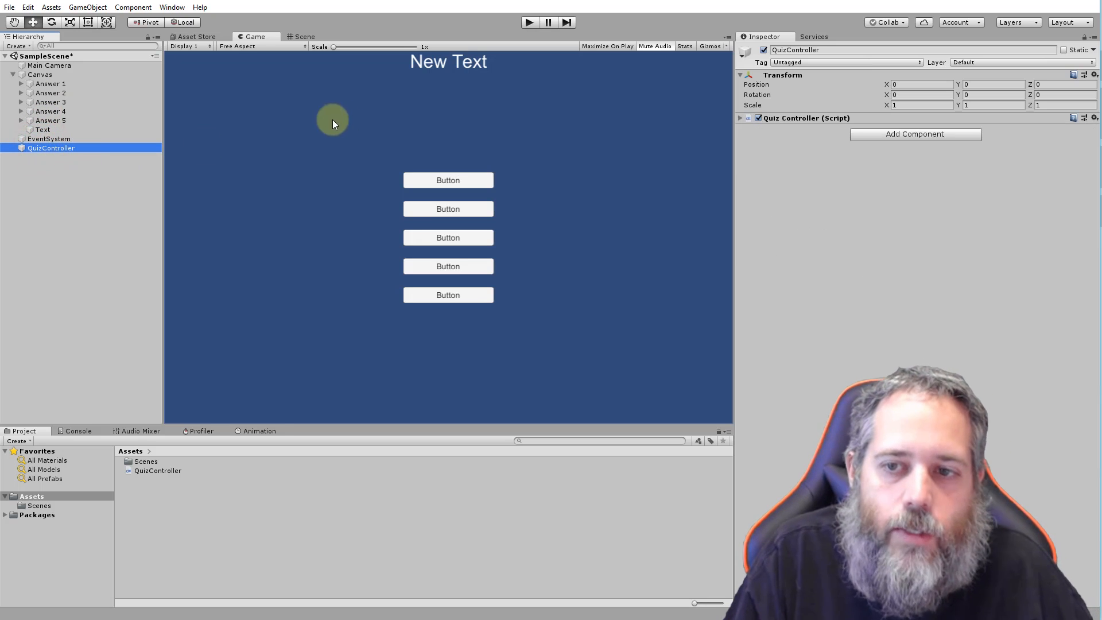
click(44, 111)
click(46, 101)
click(47, 92)
click(49, 84)
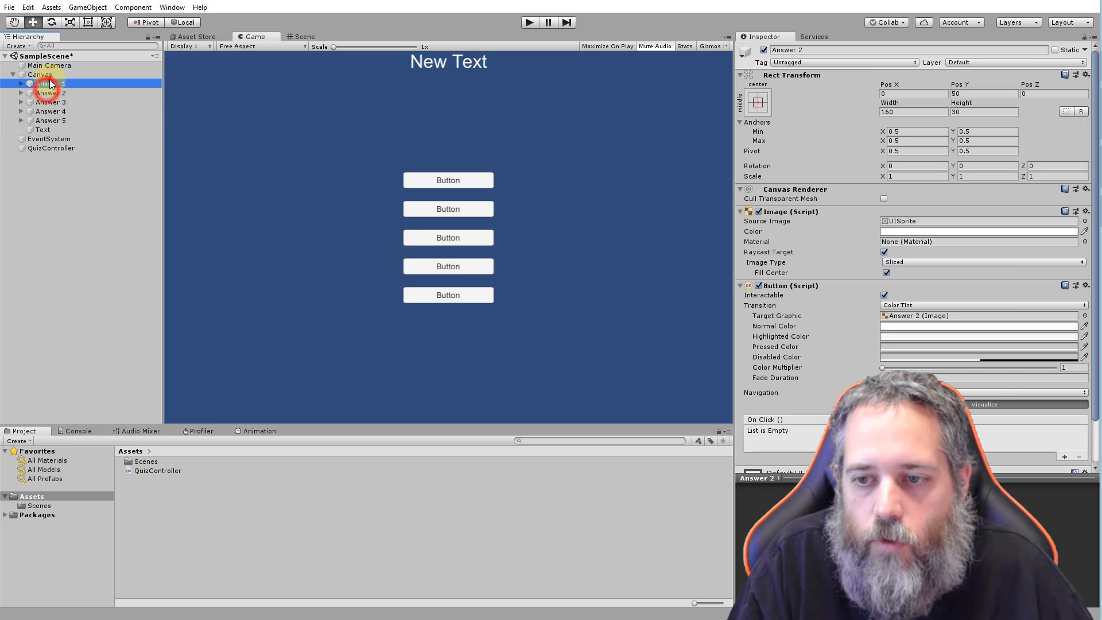
click(46, 93)
click(51, 101)
click(48, 111)
click(48, 120)
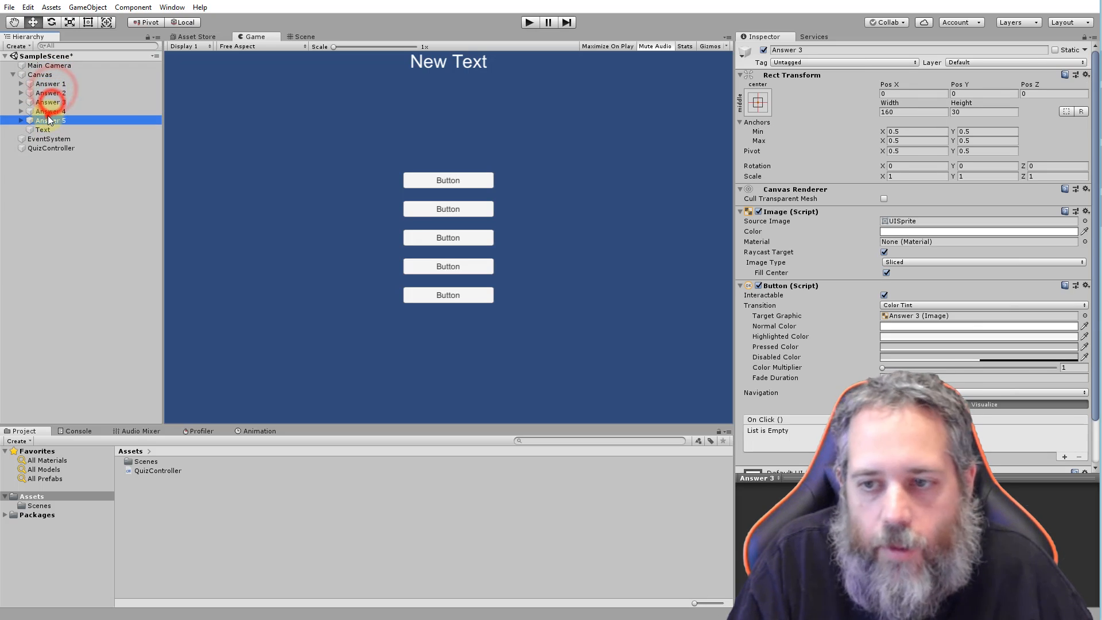
click(44, 129)
click(43, 138)
click(42, 147)
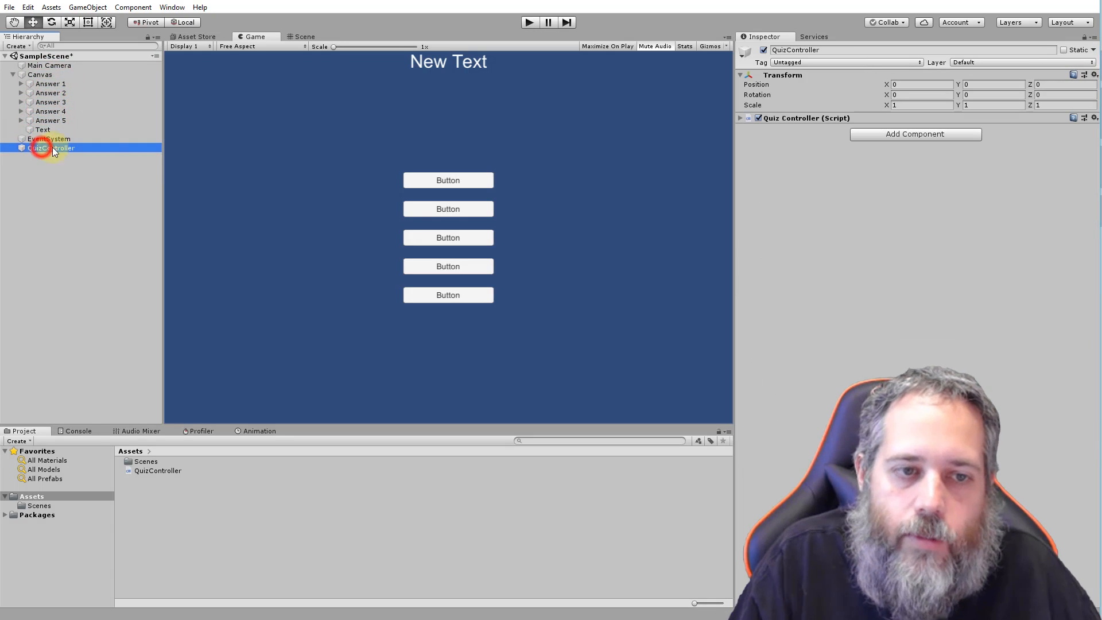
Examine the Quiz Controller script's fields without its Questions list, and locate the object referenced by Question Text Element.
click(741, 118)
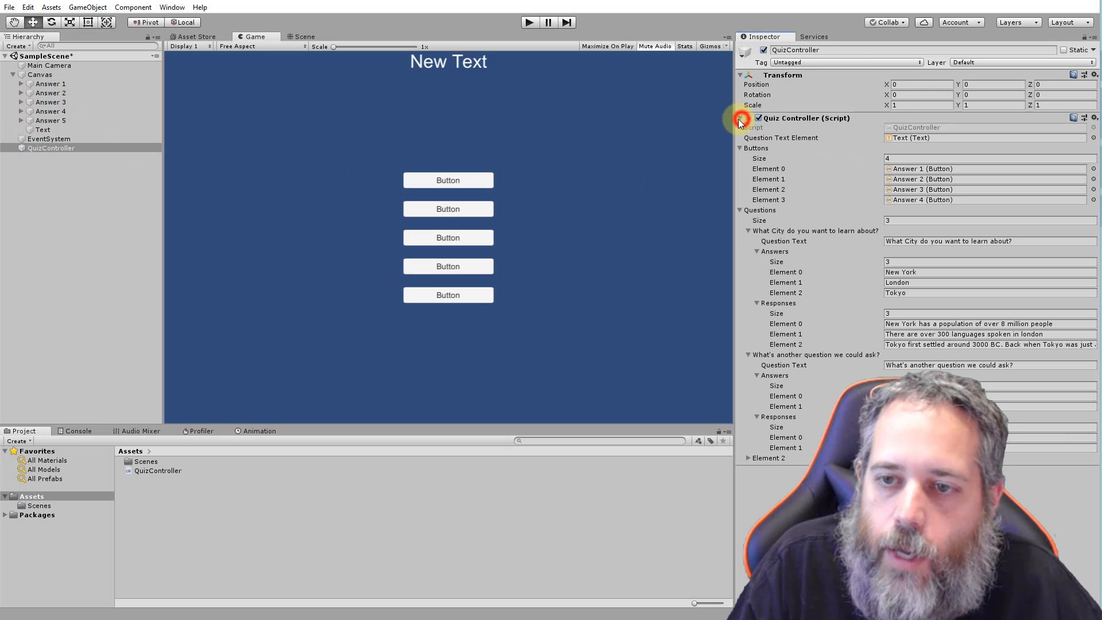
click(740, 210)
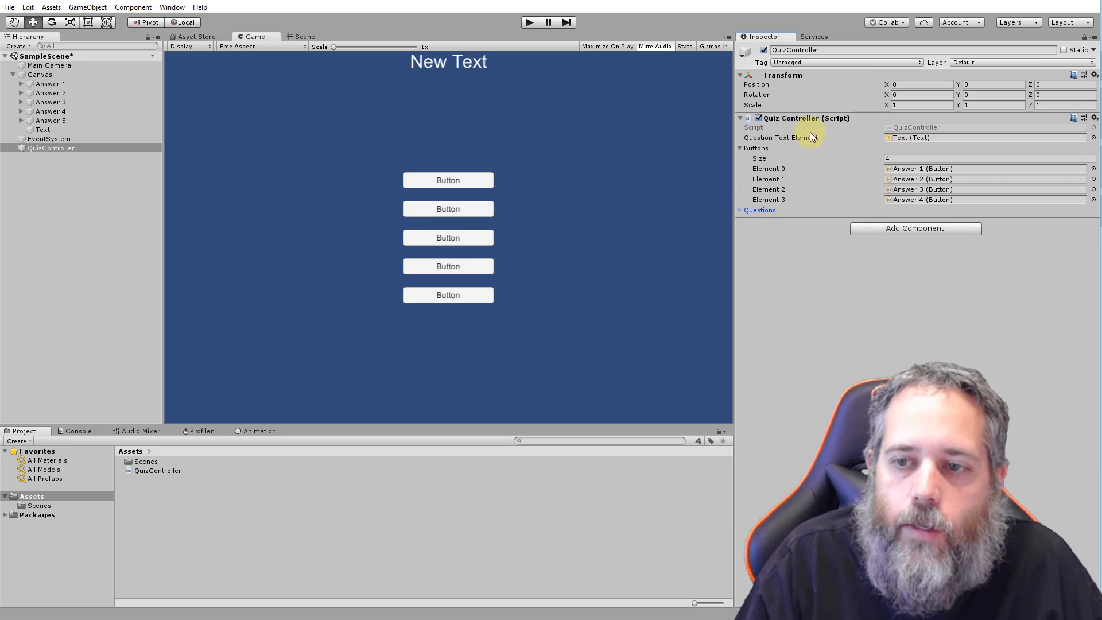
click(908, 139)
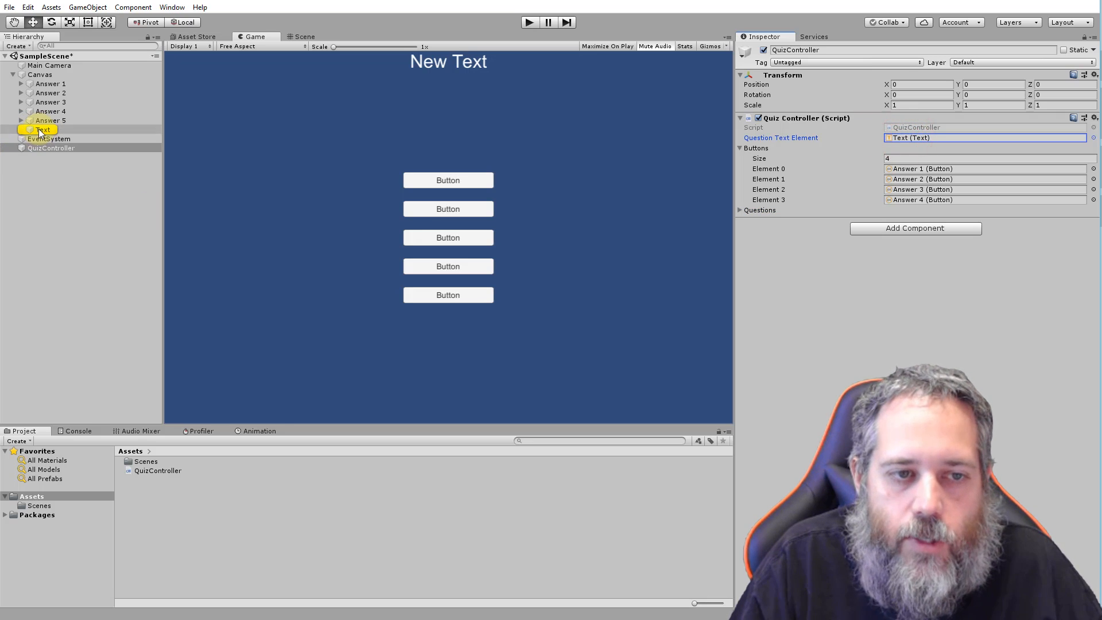
Clear the Quiz Controller's Question Text Element to None and reassign the Canvas's Text object to it.
click(1093, 138)
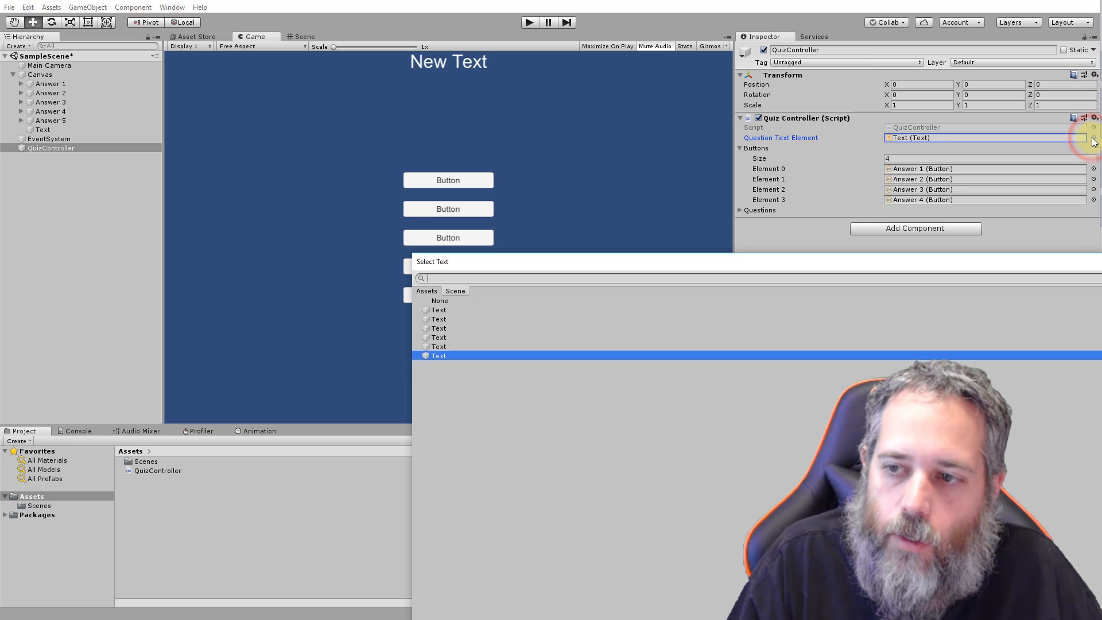
double_click(451, 300)
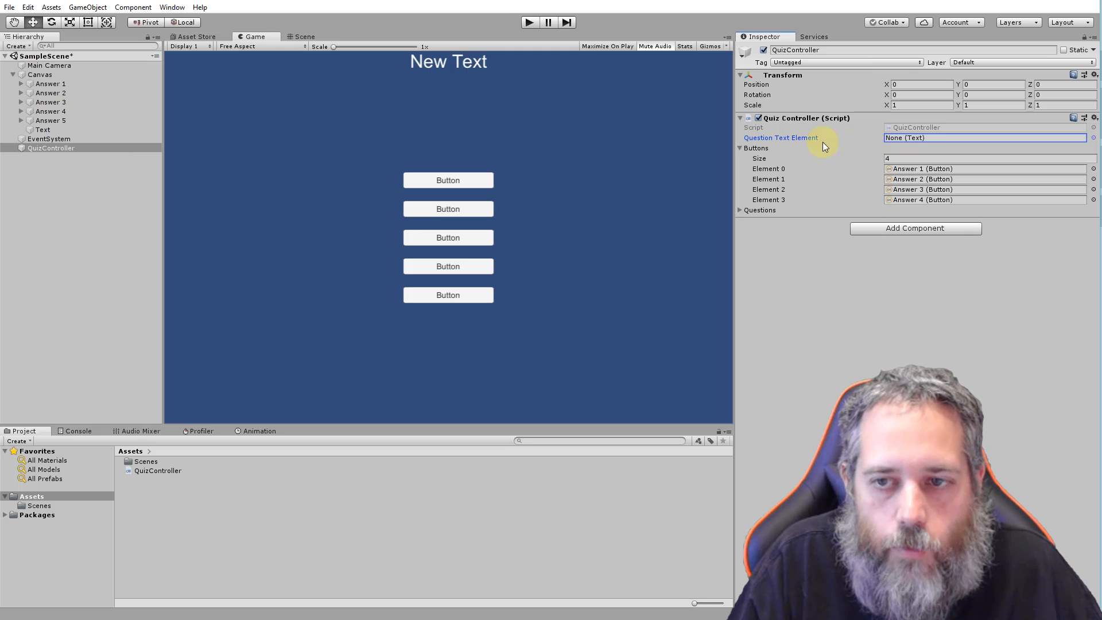
click(35, 129)
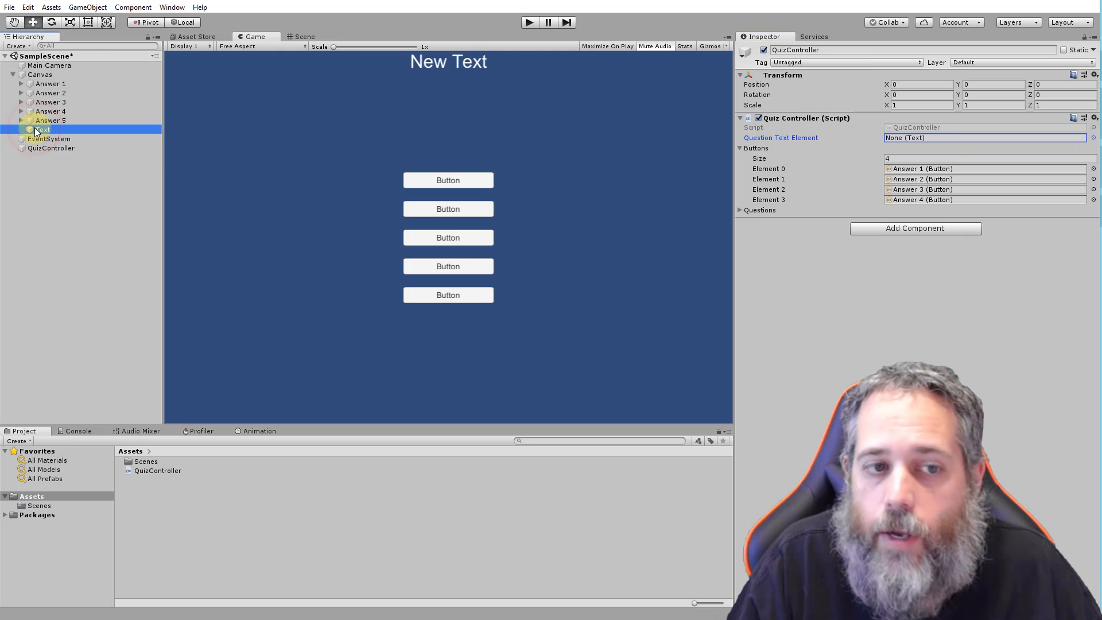
drag(34, 130, 935, 143)
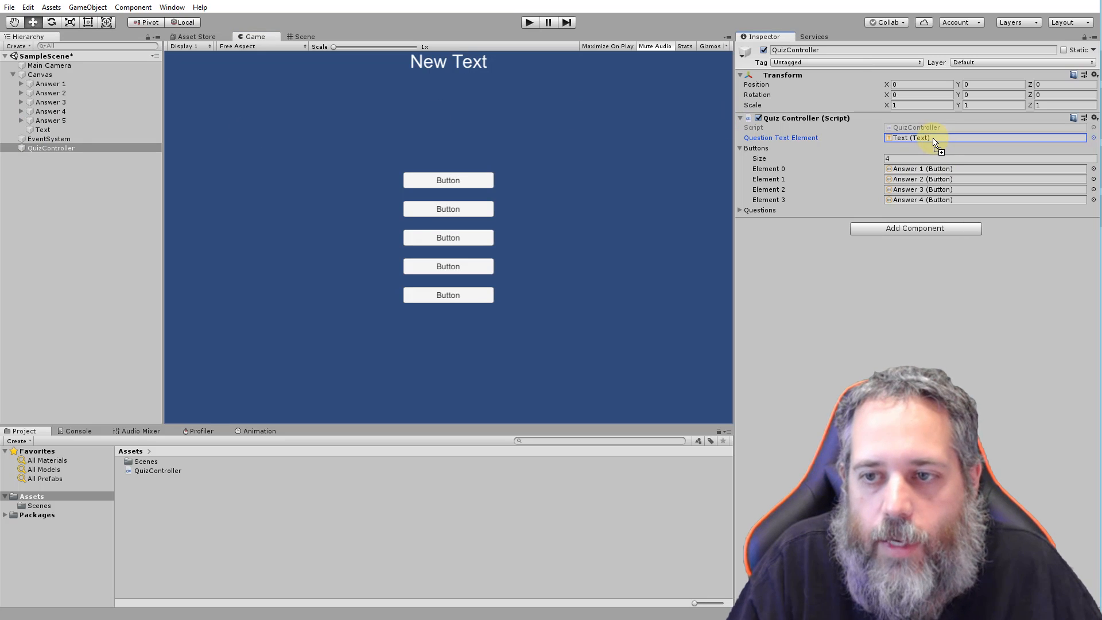
Review the Text object's properties and the Buttons list on QuizController, finishing with the Quiz Controller script collapsed.
click(46, 129)
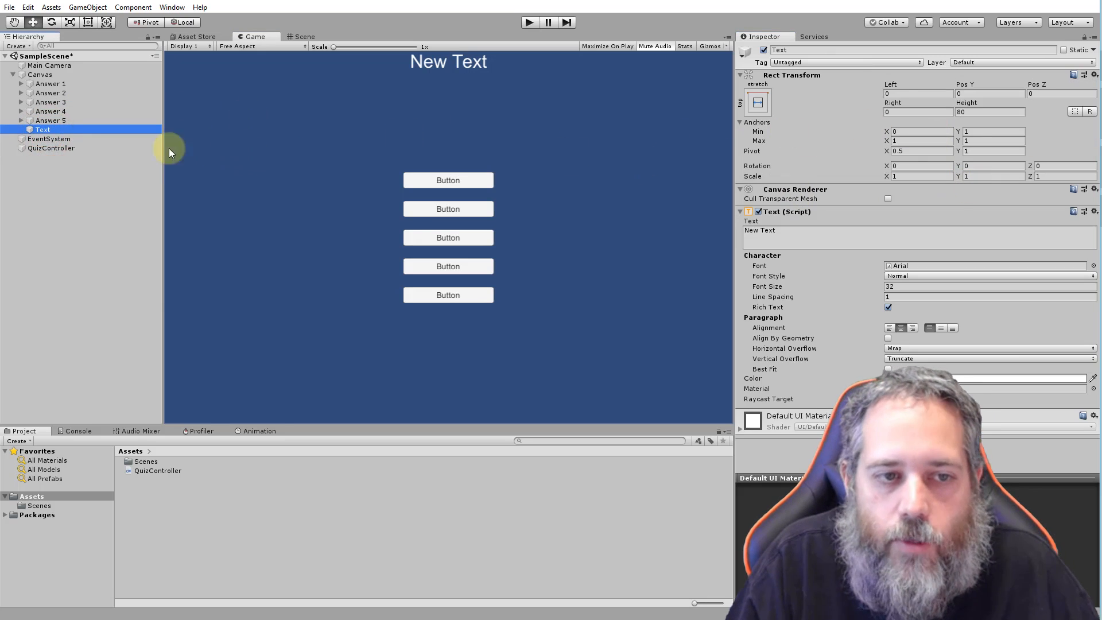
click(98, 148)
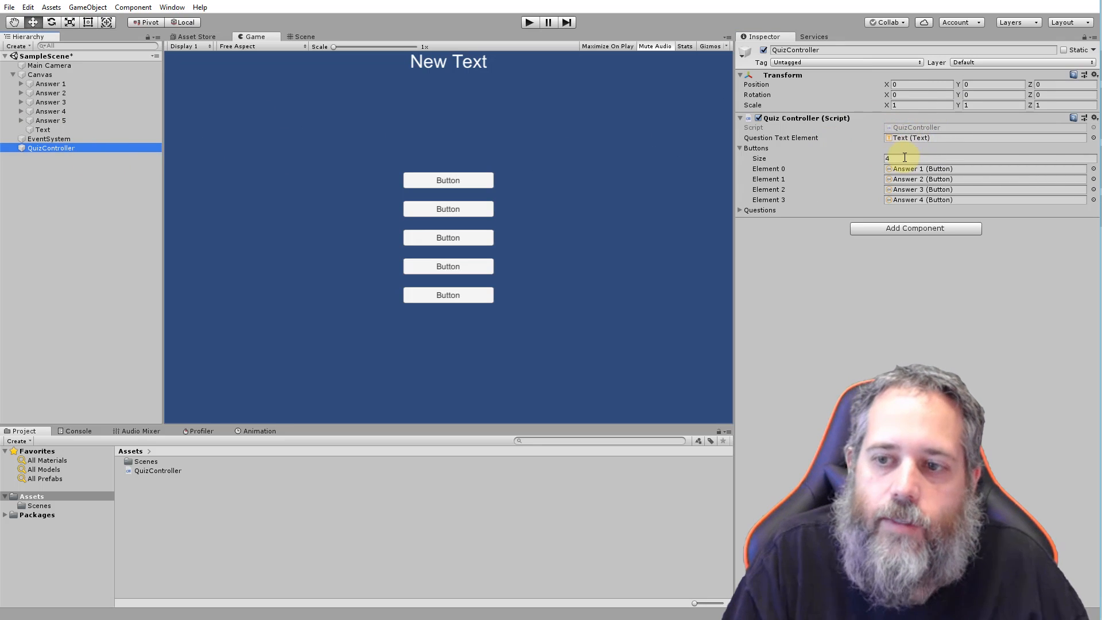
click(903, 158)
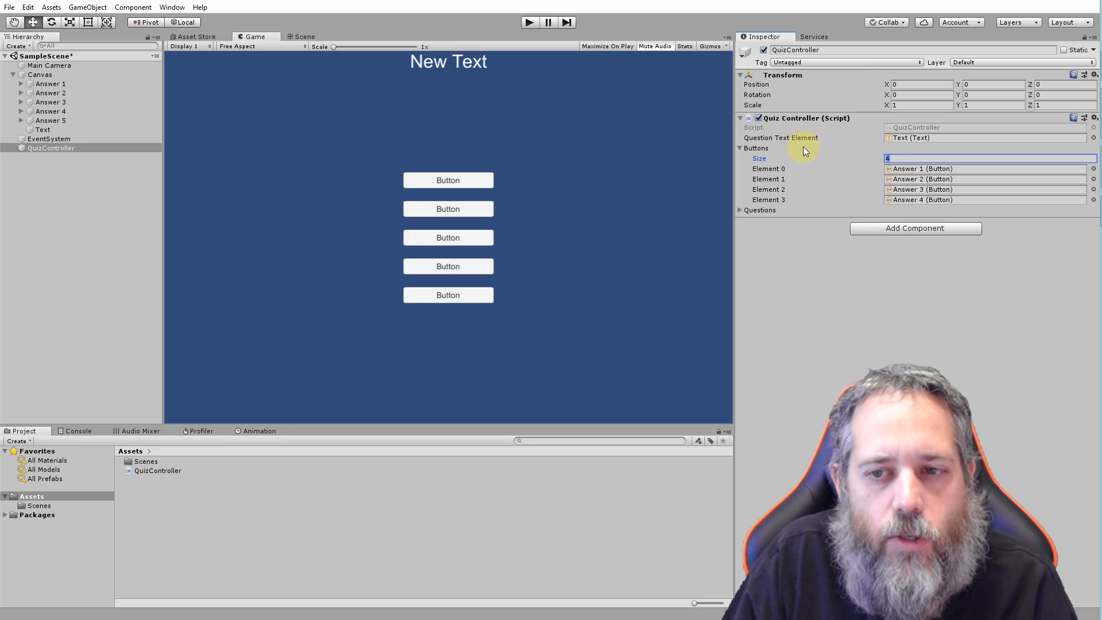
click(743, 118)
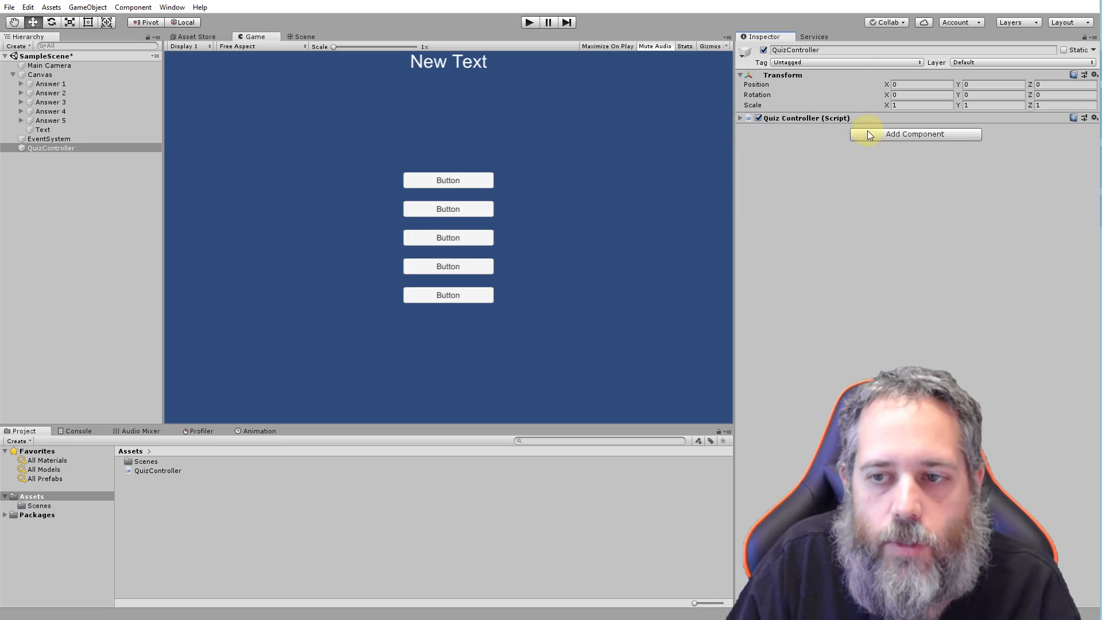
Add a second QuizController script to the QuizController object with the first one disabled, and assign Text as its Question Text Element.
click(41, 148)
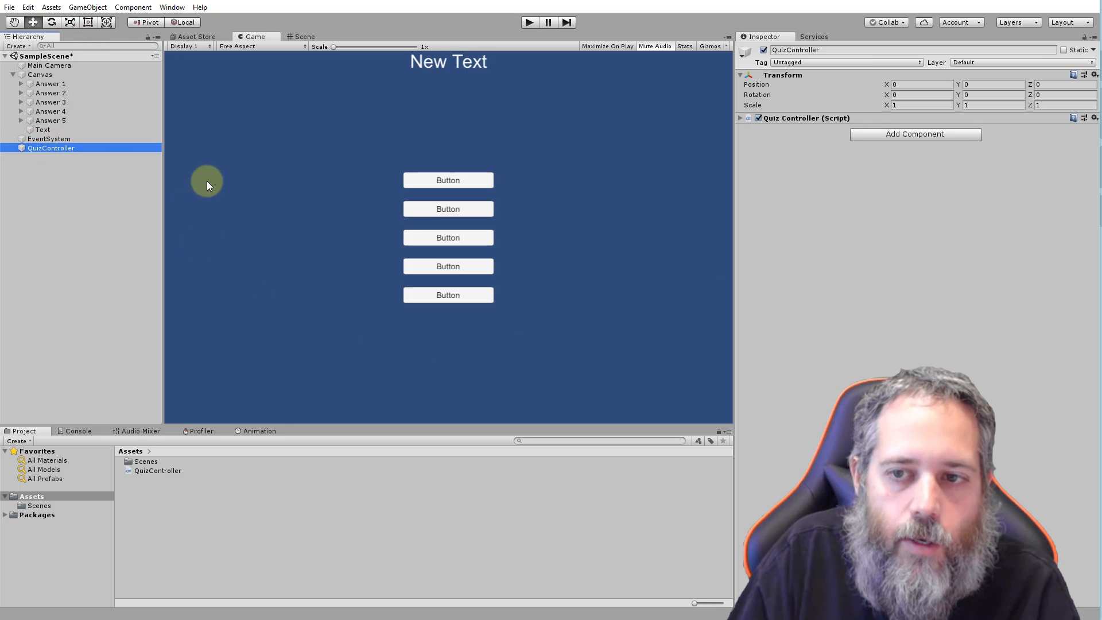
drag(147, 474, 780, 130)
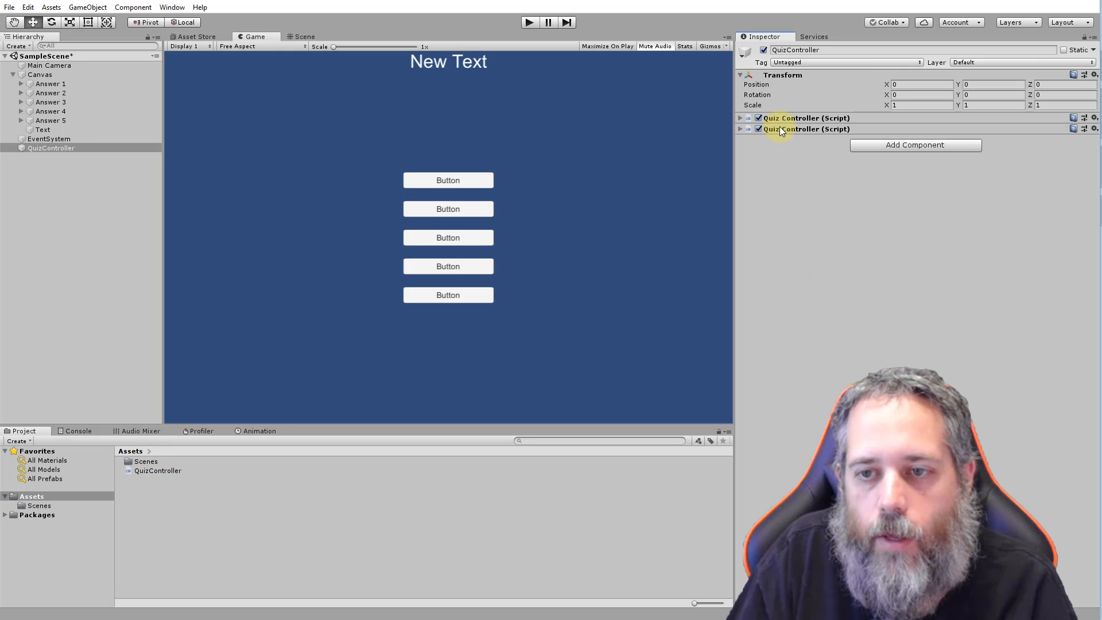
click(742, 129)
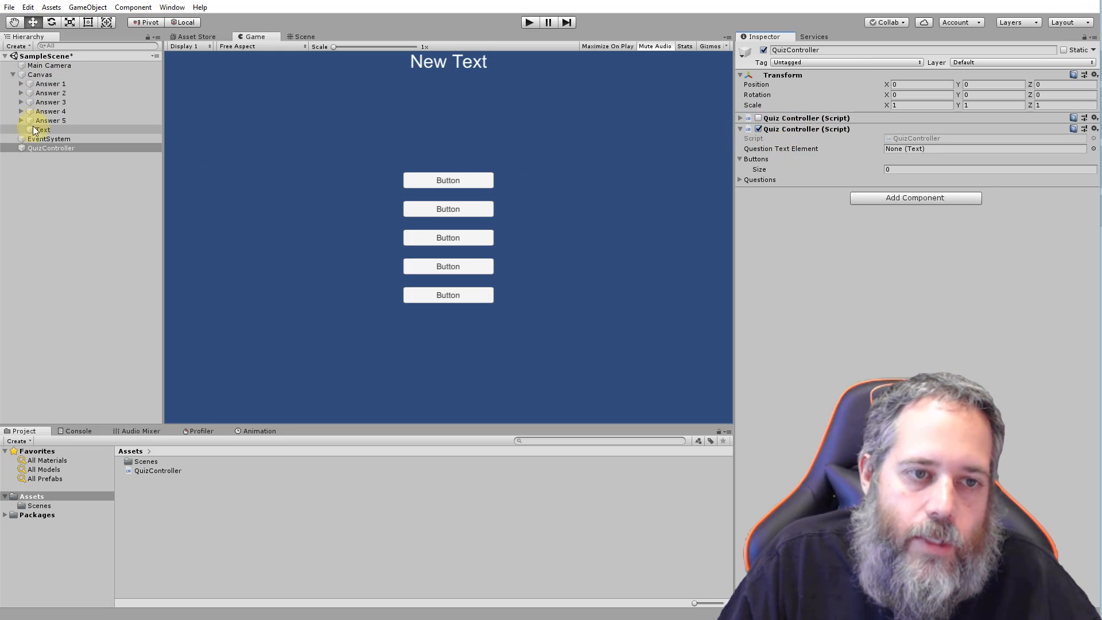
drag(35, 129, 904, 148)
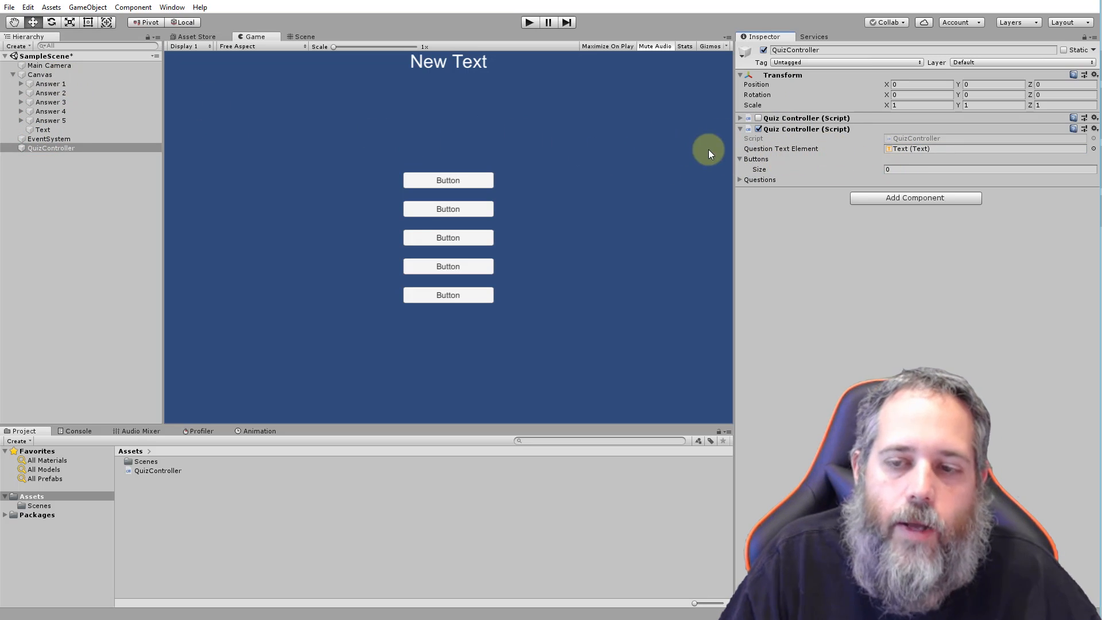
Add Answer 1 and Answer 2 individually to the second Quiz Controller script's Buttons list, and empty the list by setting its size to 0.
drag(43, 84, 751, 163)
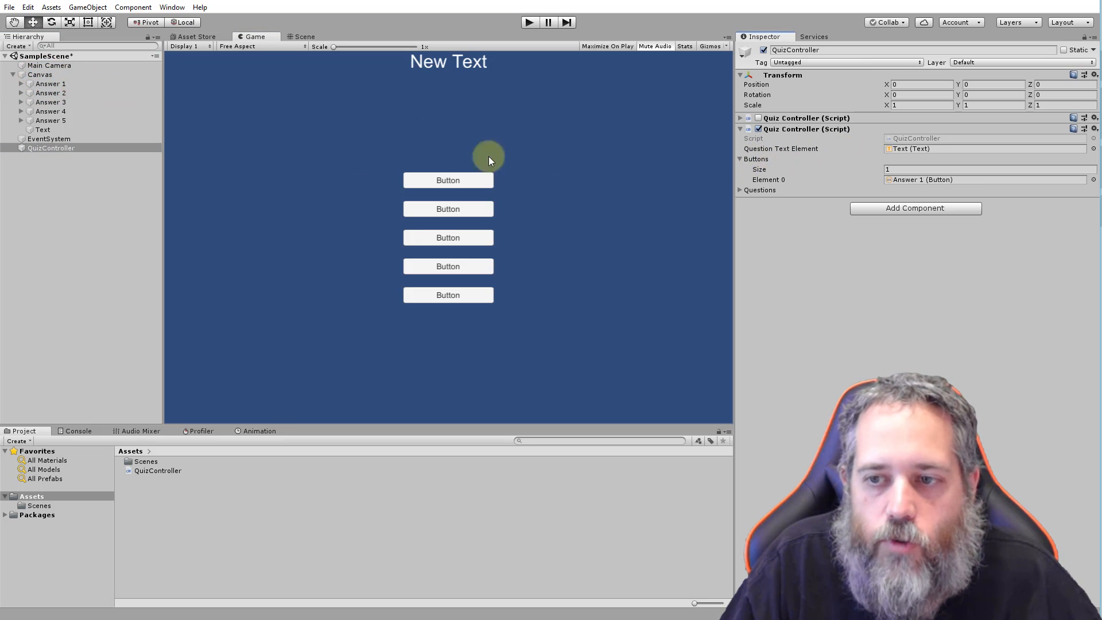
drag(58, 93, 752, 164)
click(904, 168)
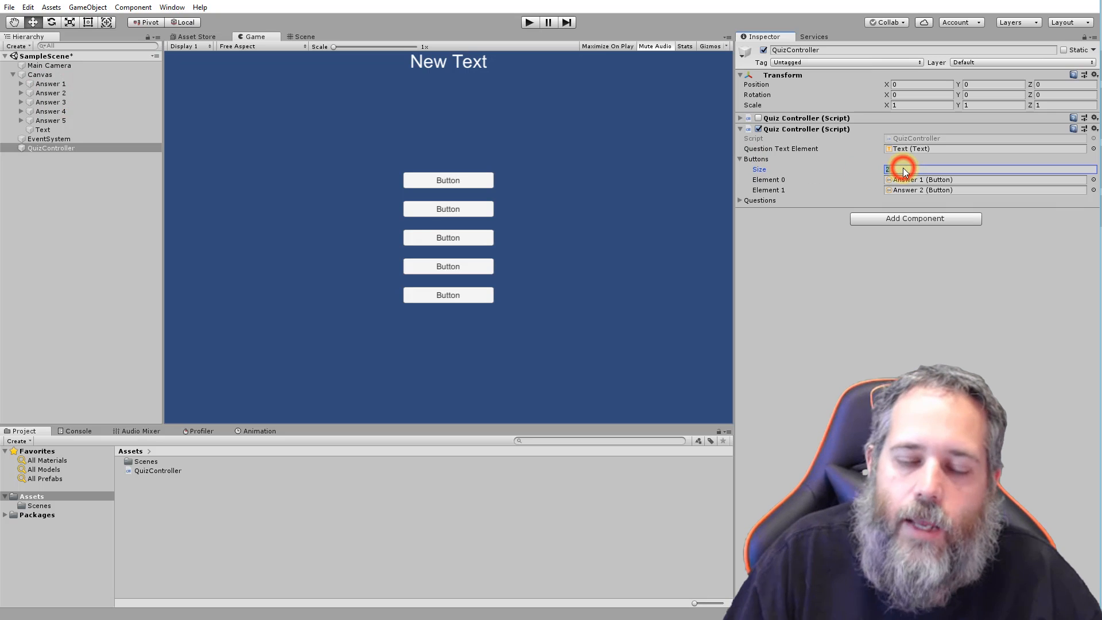
text(0)
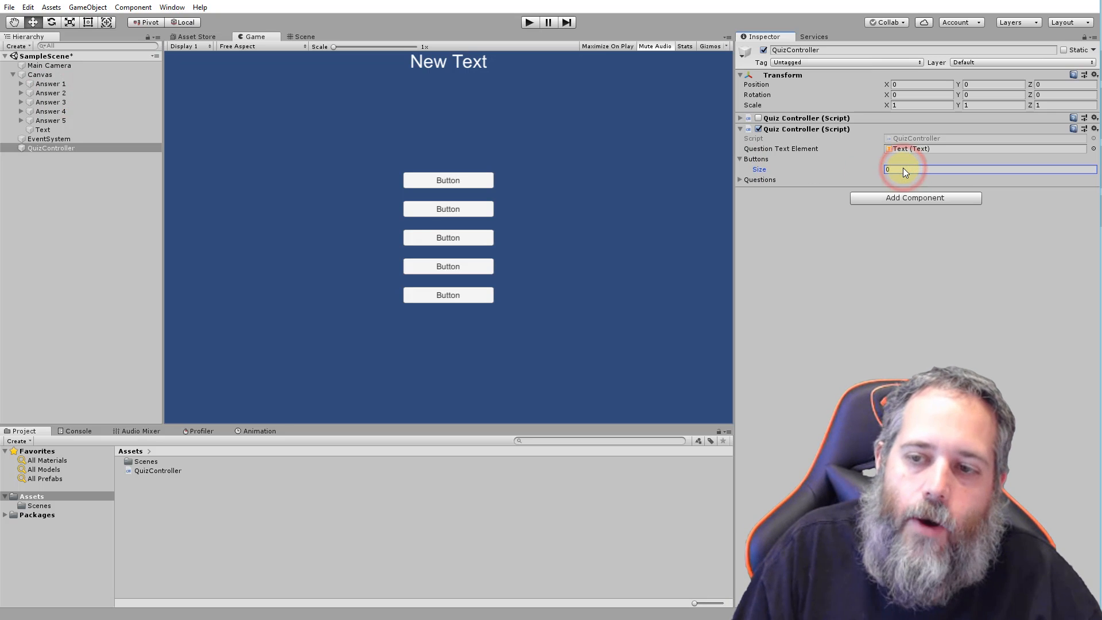
Lock the Inspector on QuizController and add Answer 1 through Answer 5 together to the second script's Buttons list.
click(1084, 38)
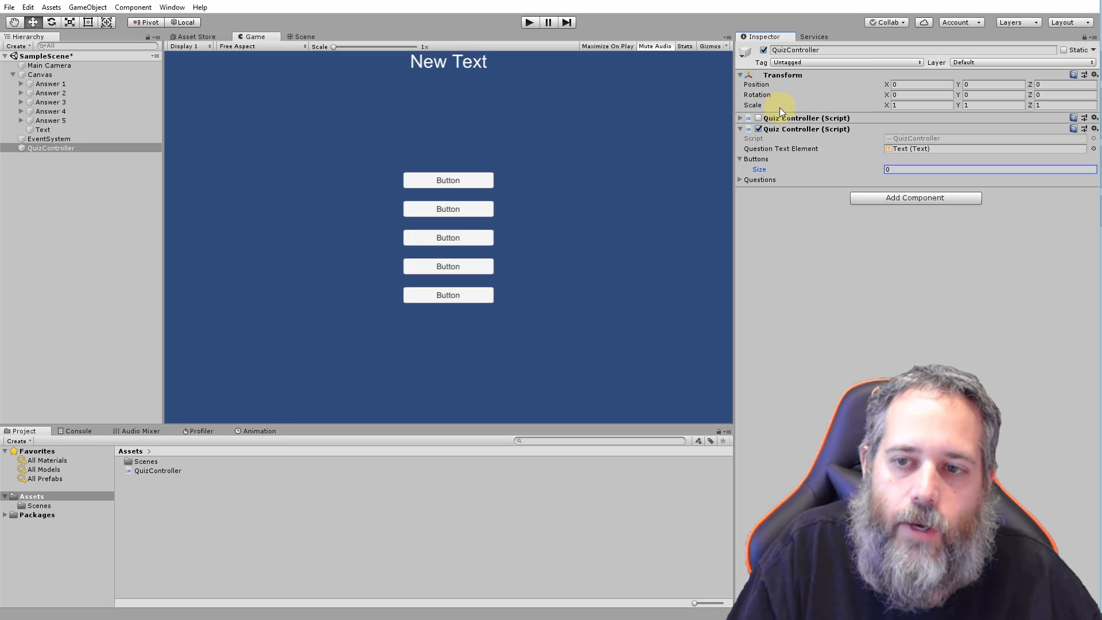
click(61, 122)
click(54, 109)
click(54, 94)
click(54, 82)
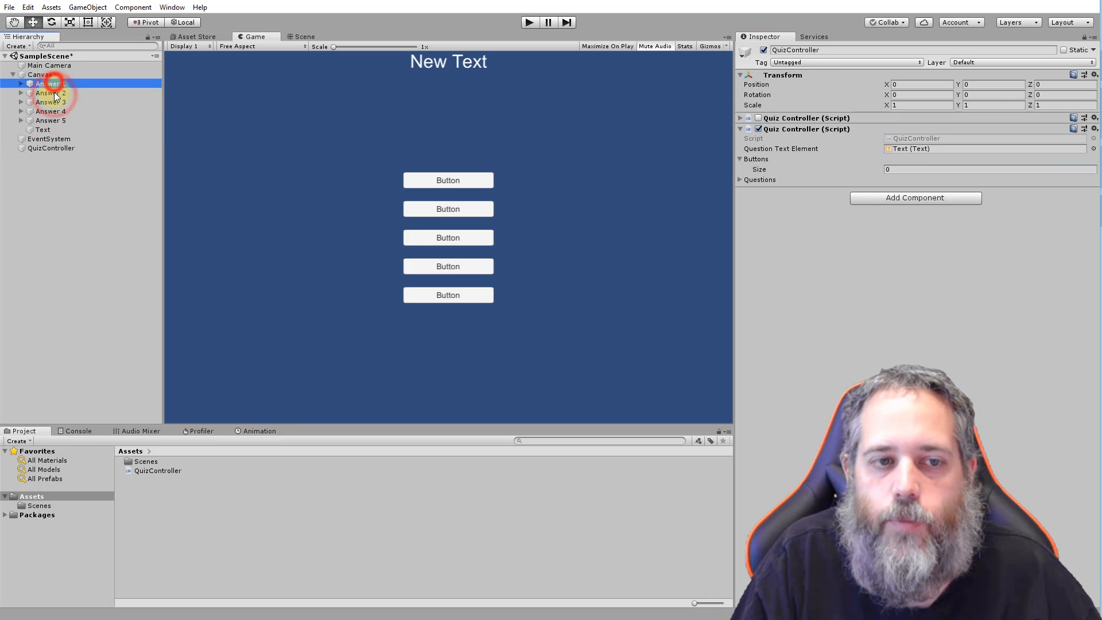
click(54, 120)
click(54, 86)
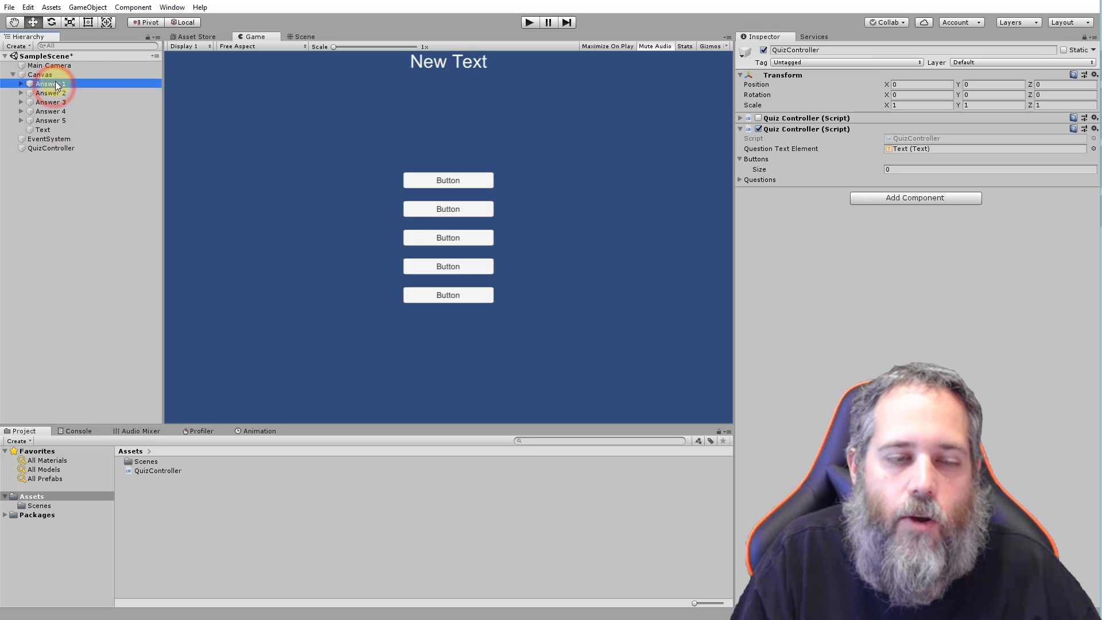
shift+click(74, 118)
drag(47, 83, 763, 164)
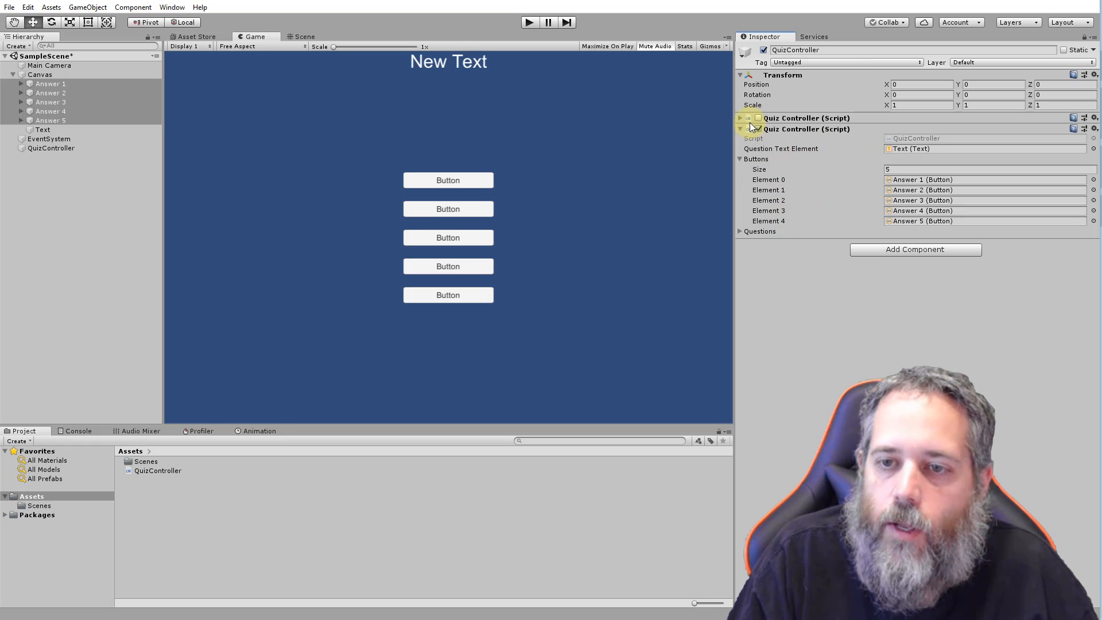
Remove the second Quiz Controller script component, and re-enable and expand the original one.
click(787, 131)
right_click(787, 132)
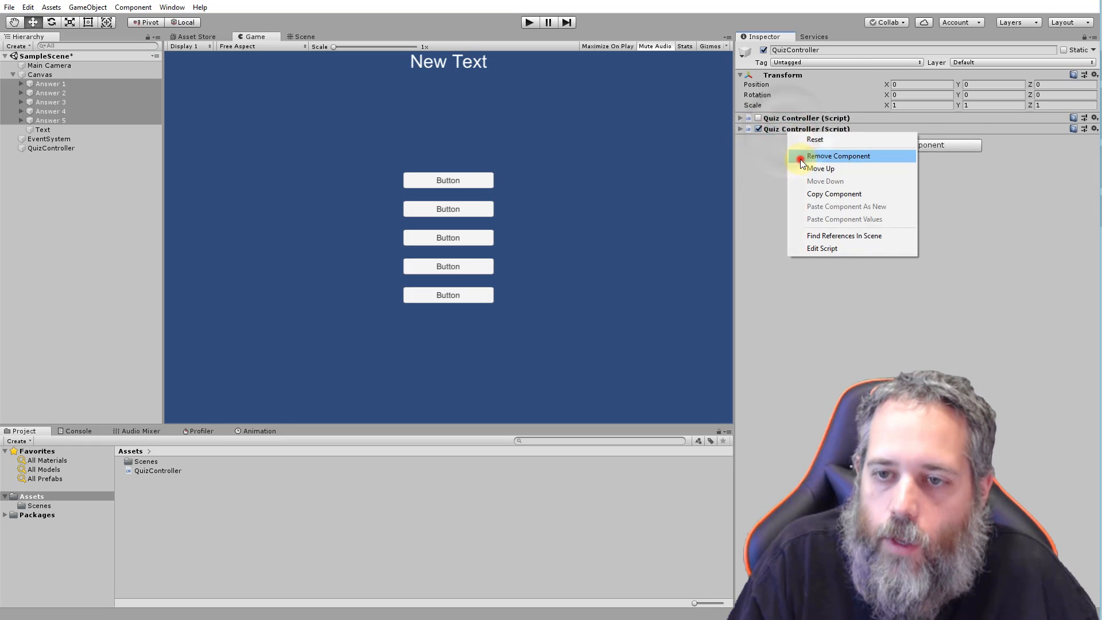
click(804, 155)
click(759, 118)
click(740, 118)
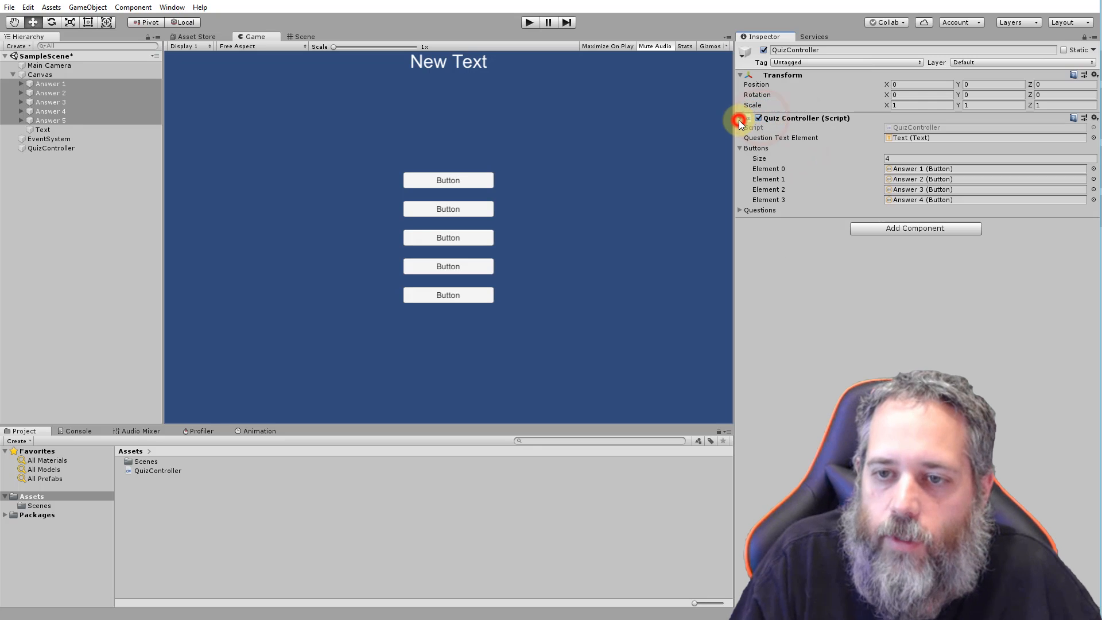
Expand the Quiz Controller's Questions list and examine each question's text, answers and responses, including the empty Element 2.
click(739, 210)
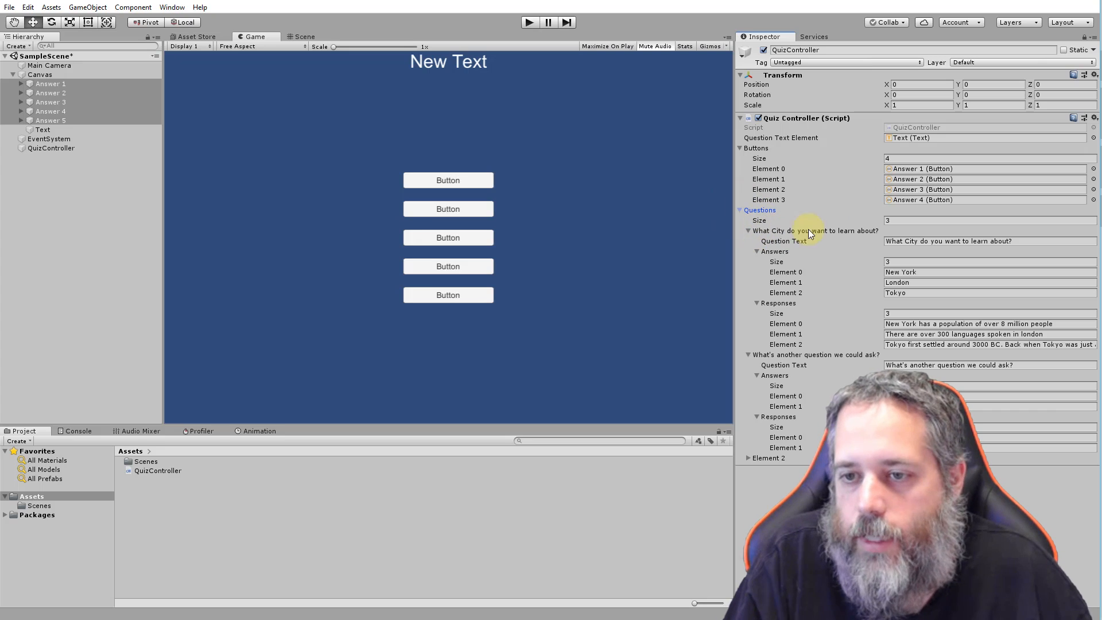
click(888, 221)
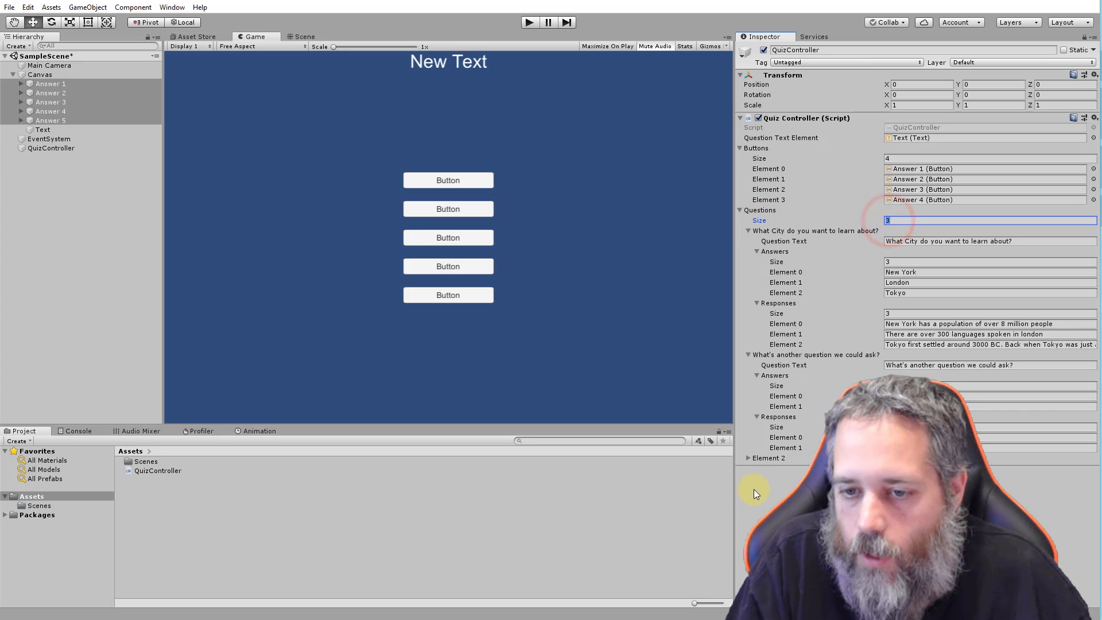
click(748, 458)
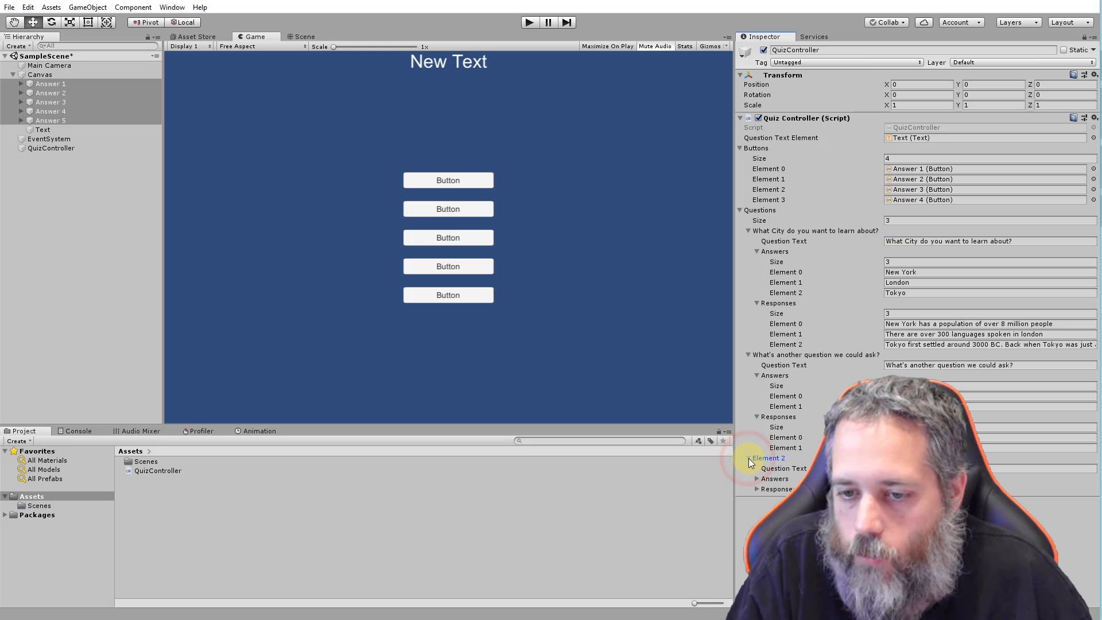
click(749, 458)
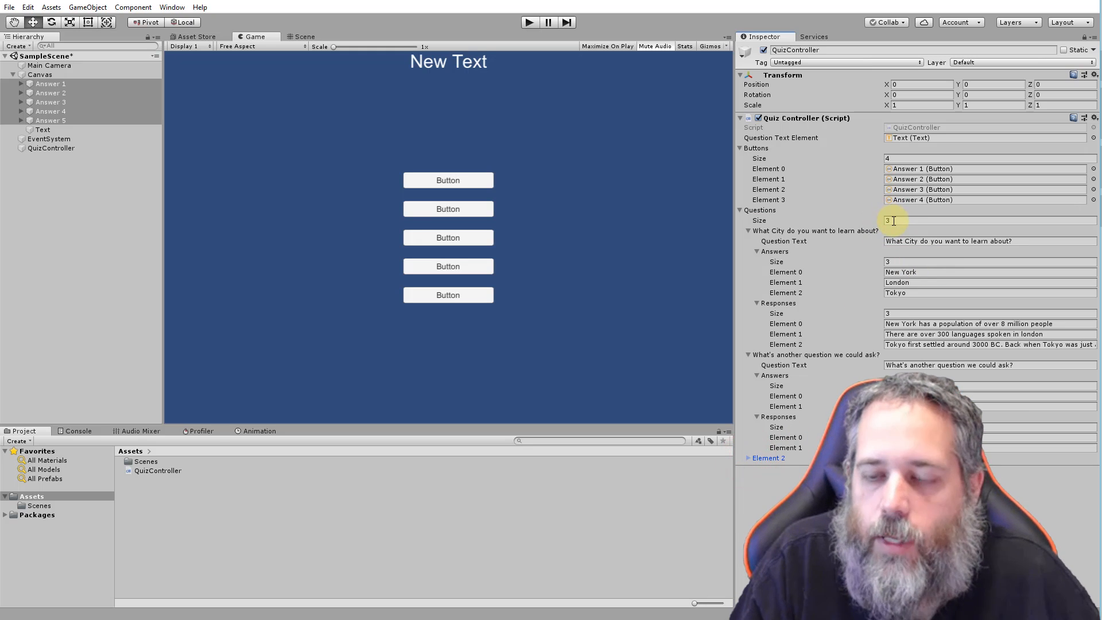
click(749, 230)
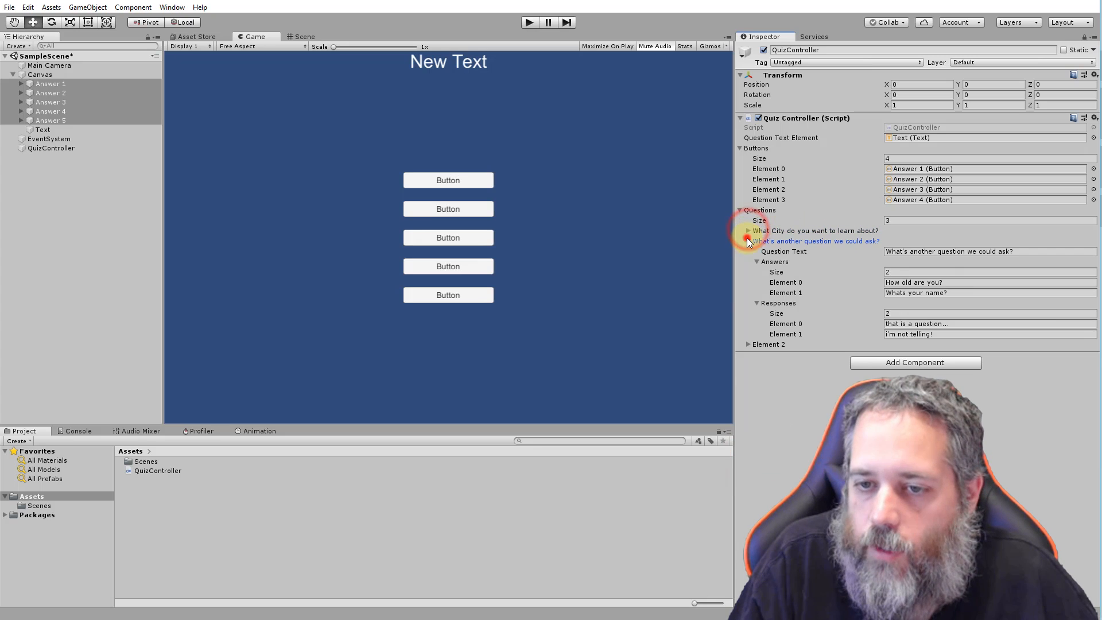
click(749, 240)
click(813, 232)
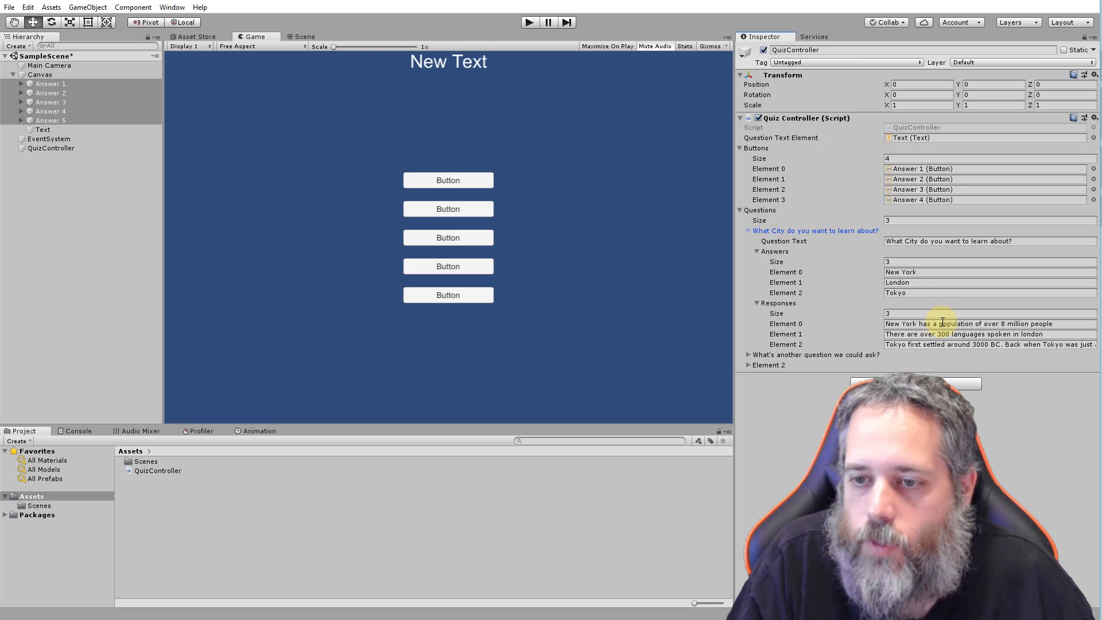
click(749, 354)
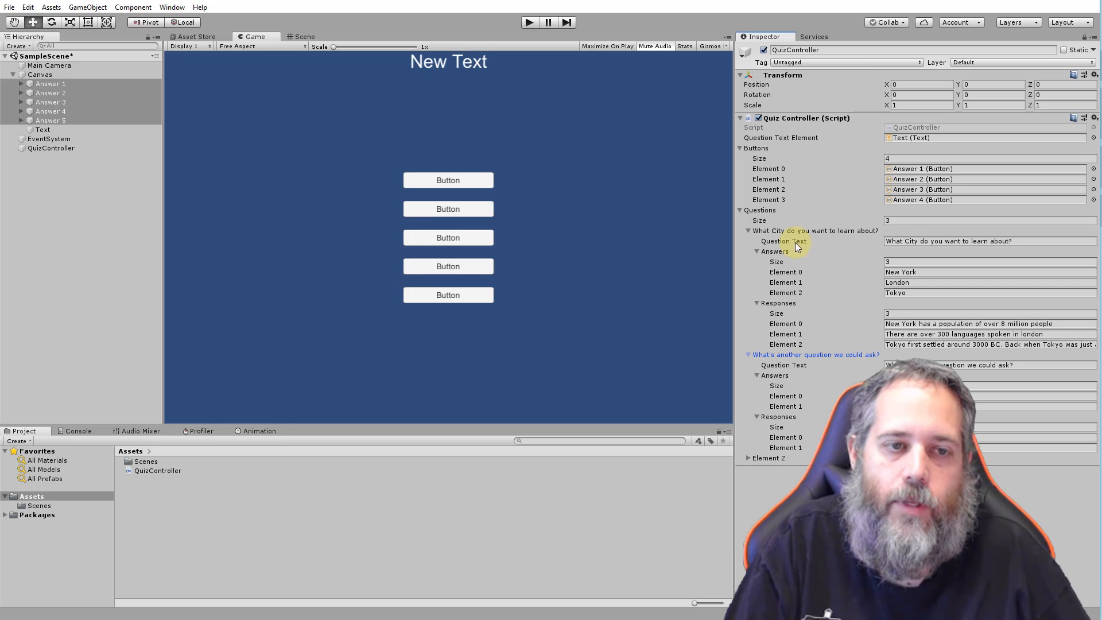
Open the QuizController script in Visual Studio and read through its fields, its methods and the serializable Question class.
double_click(938, 126)
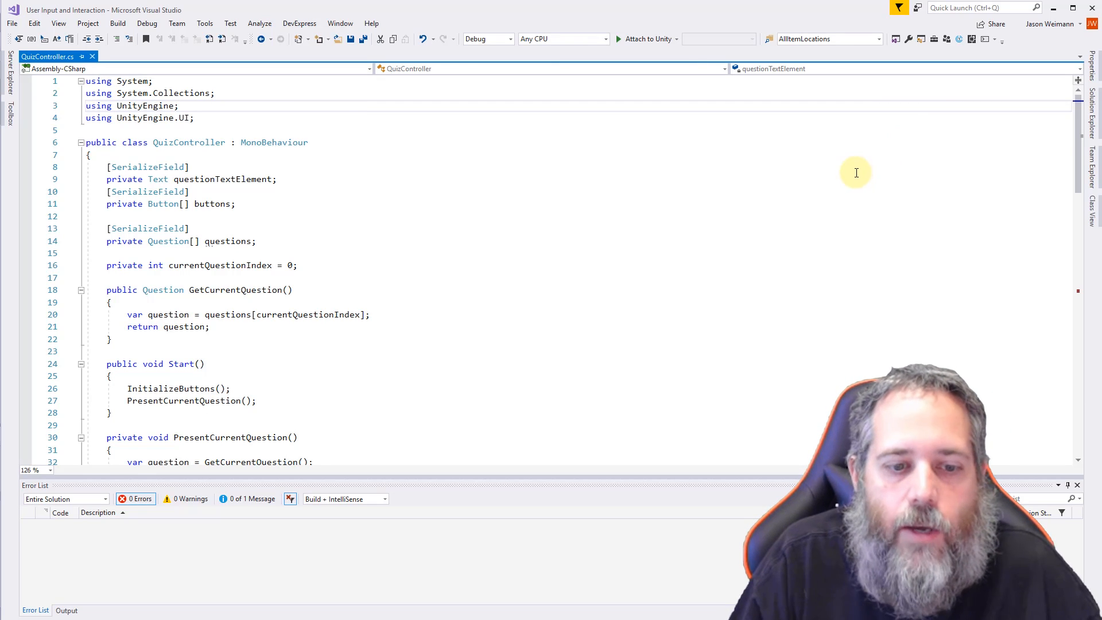
scroll(850, 184, down, 4)
scroll(845, 192, down, 5)
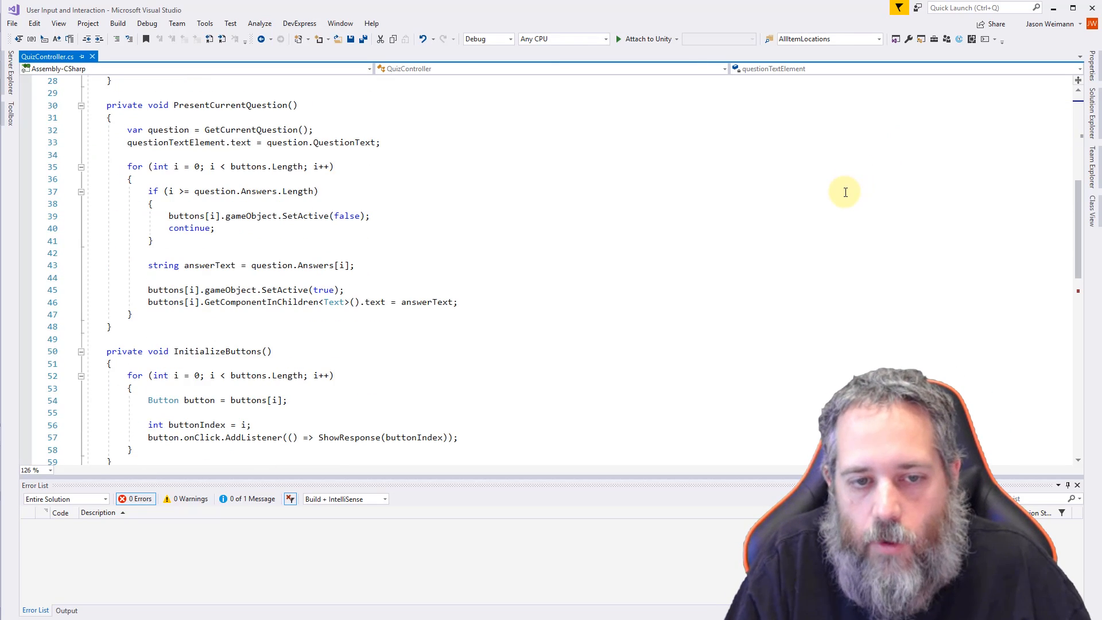
scroll(845, 192, down, 1)
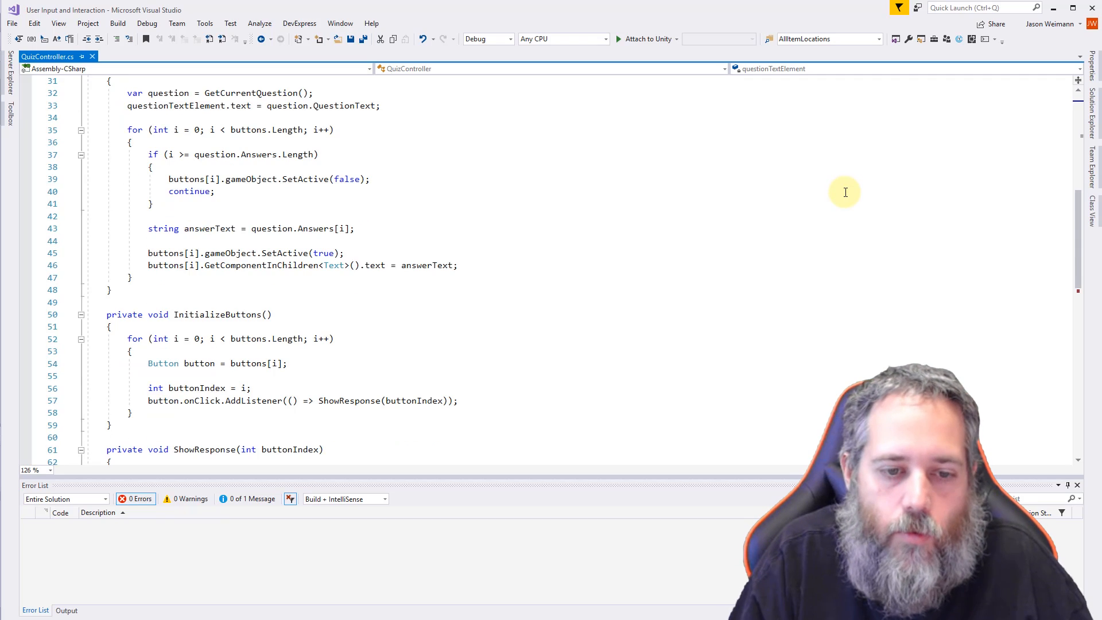
scroll(845, 192, down, 7)
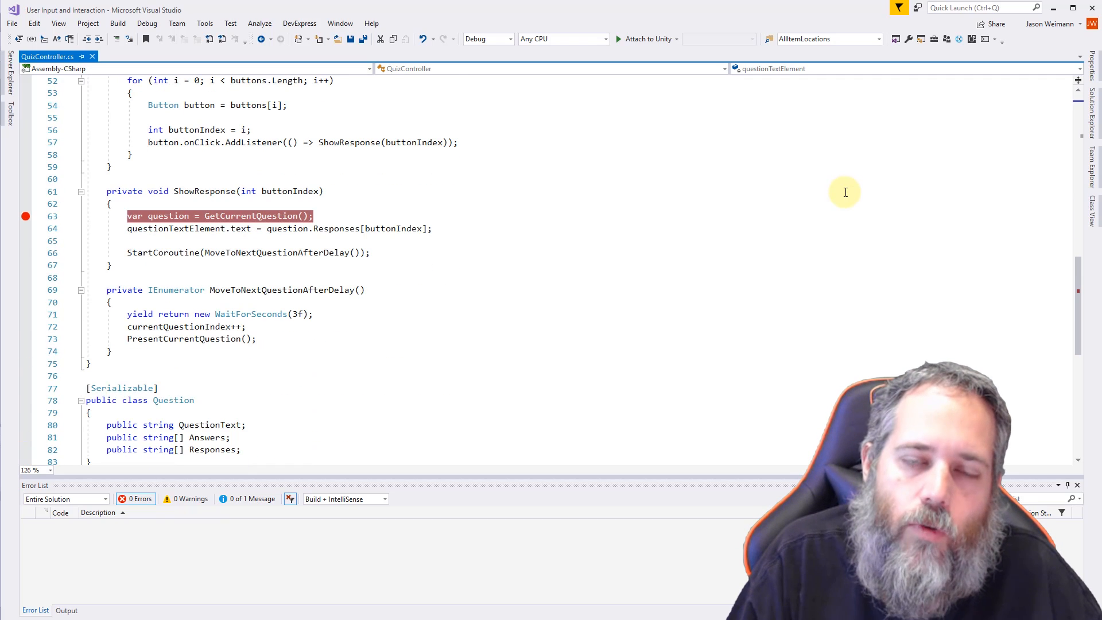
scroll(845, 192, up, 17)
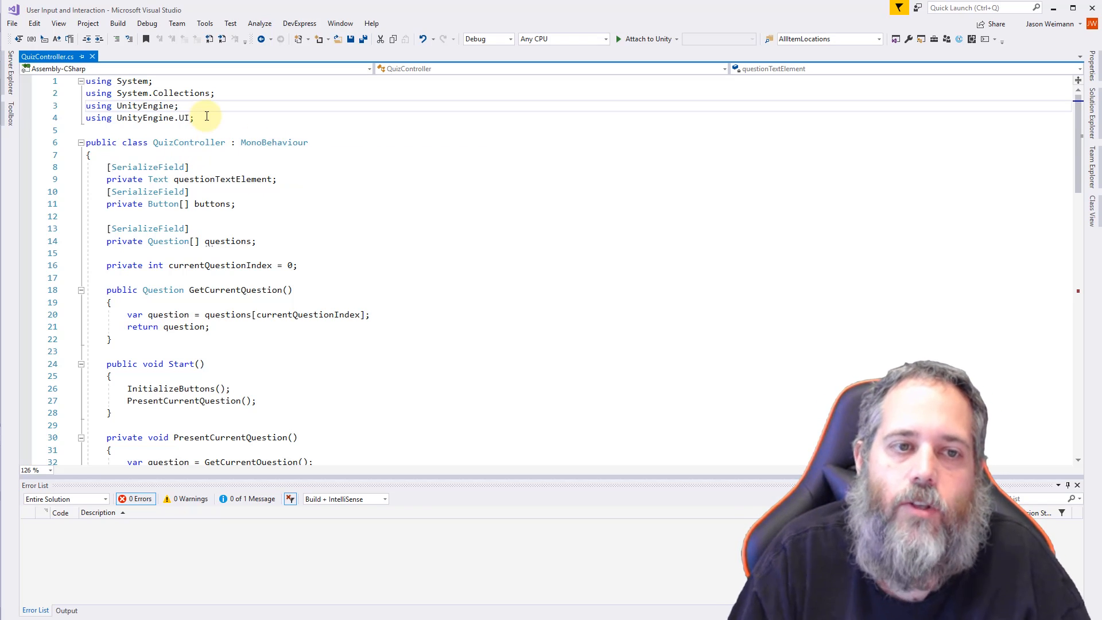
Switch to Unity, select the QuizController object to review its script component, and return to the code in Visual Studio.
key(alt+Tab)
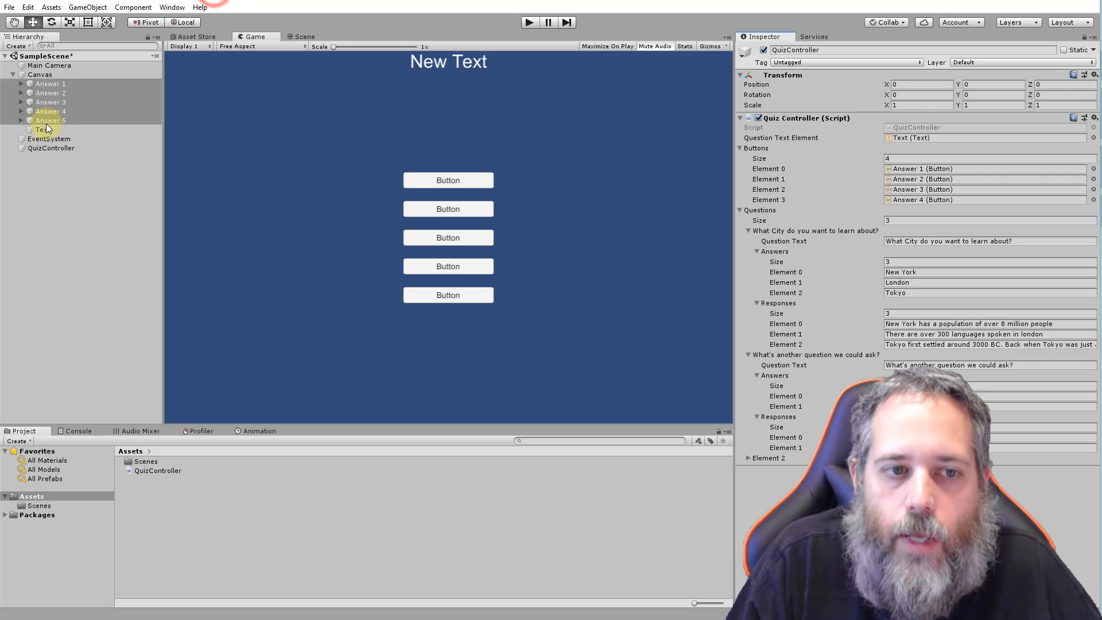
click(47, 148)
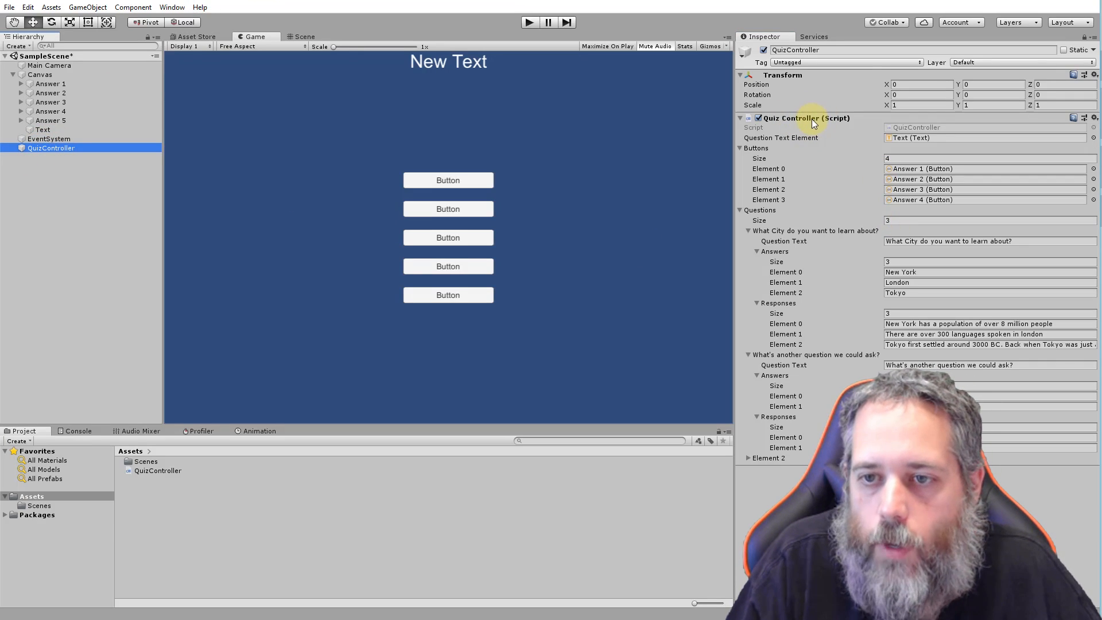
key(alt+Tab)
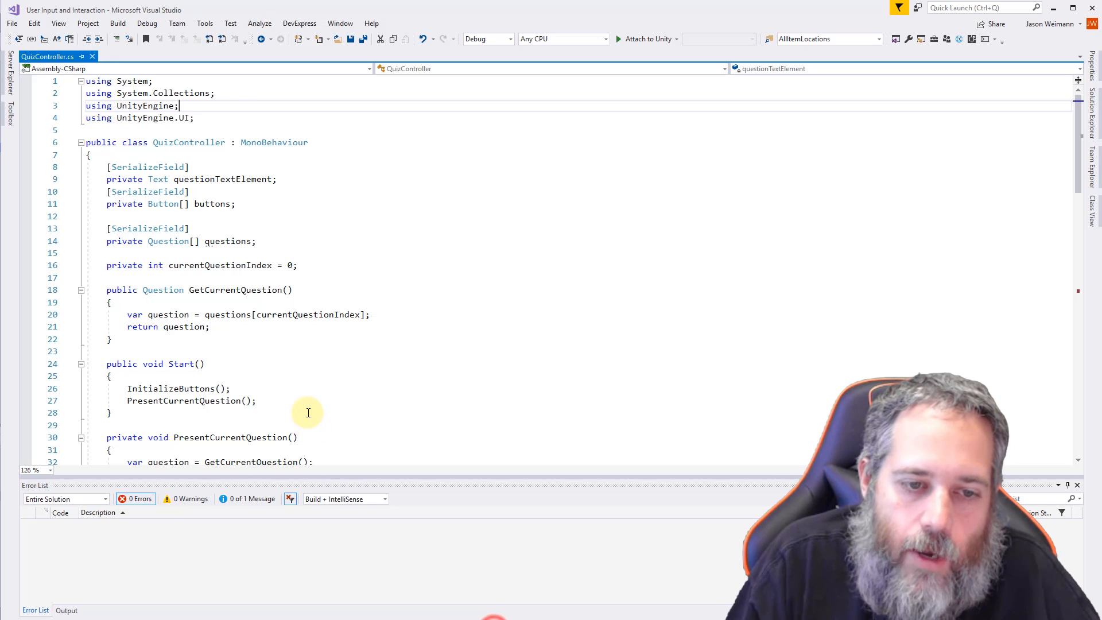